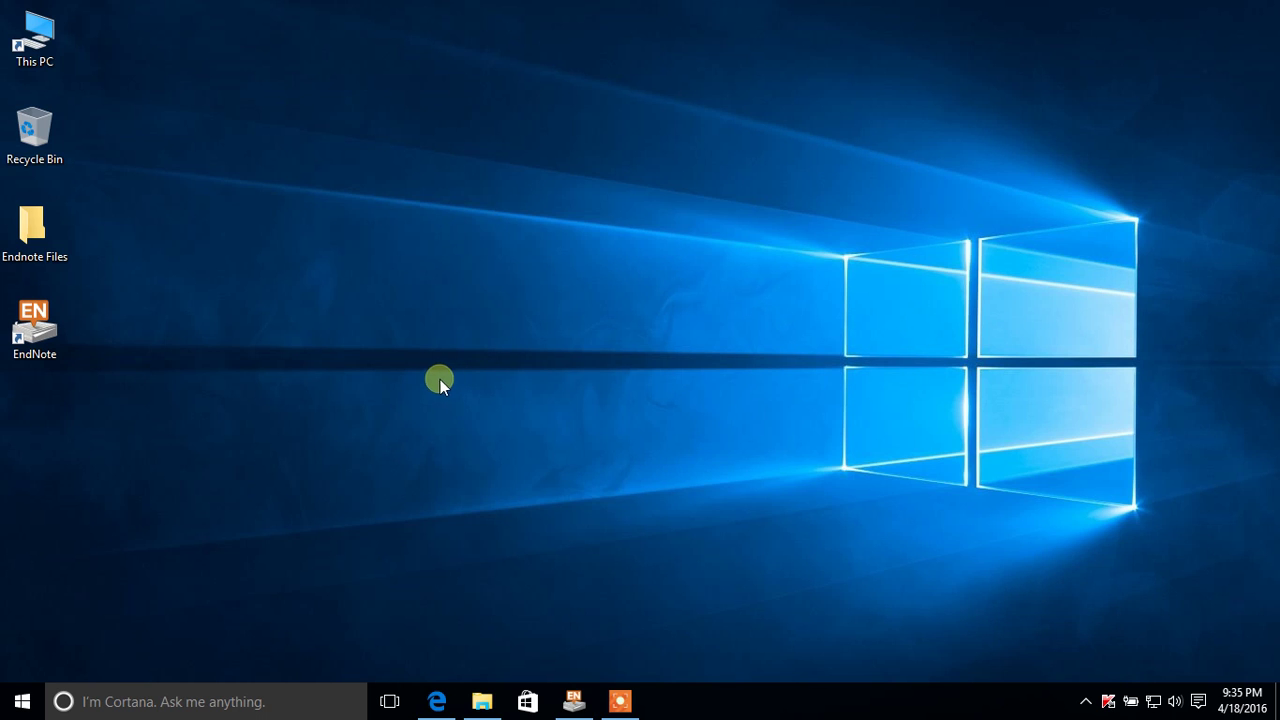
# Launch EndNote and start a new reference library in the Endnote Files folder on the Desktop.
pyautogui.doubleClick(49, 318)
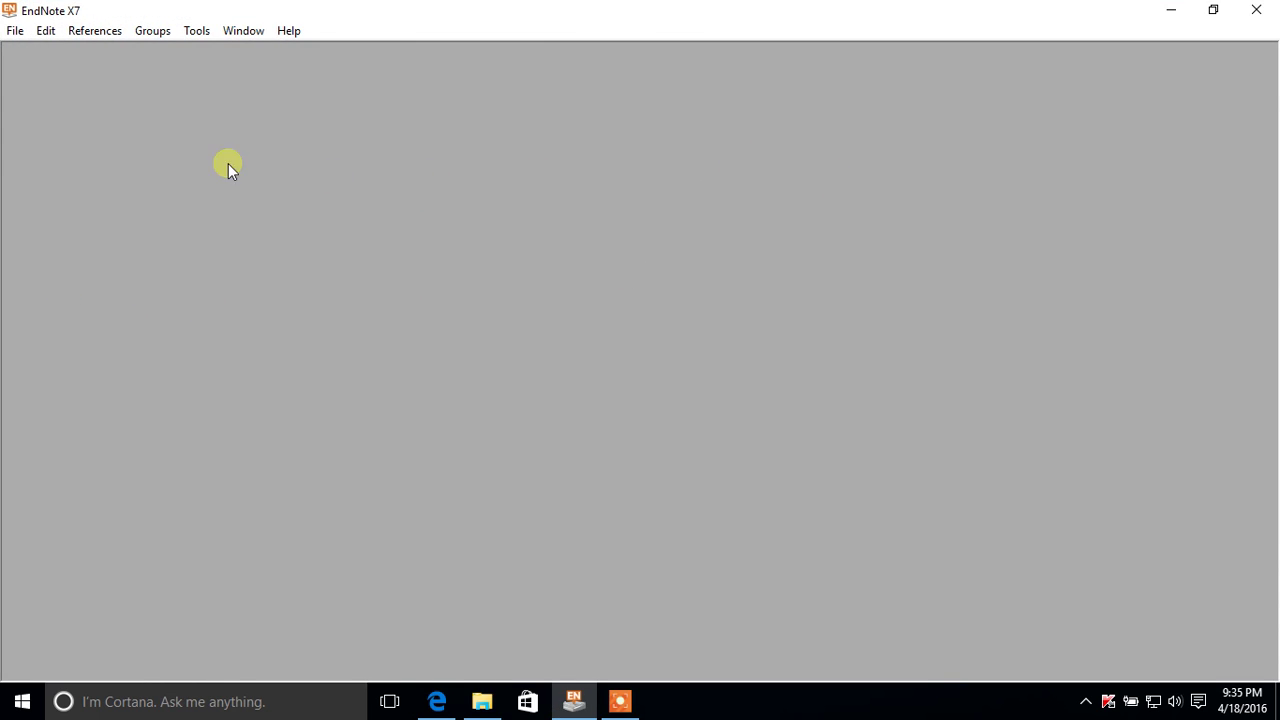
pyautogui.click(16, 31)
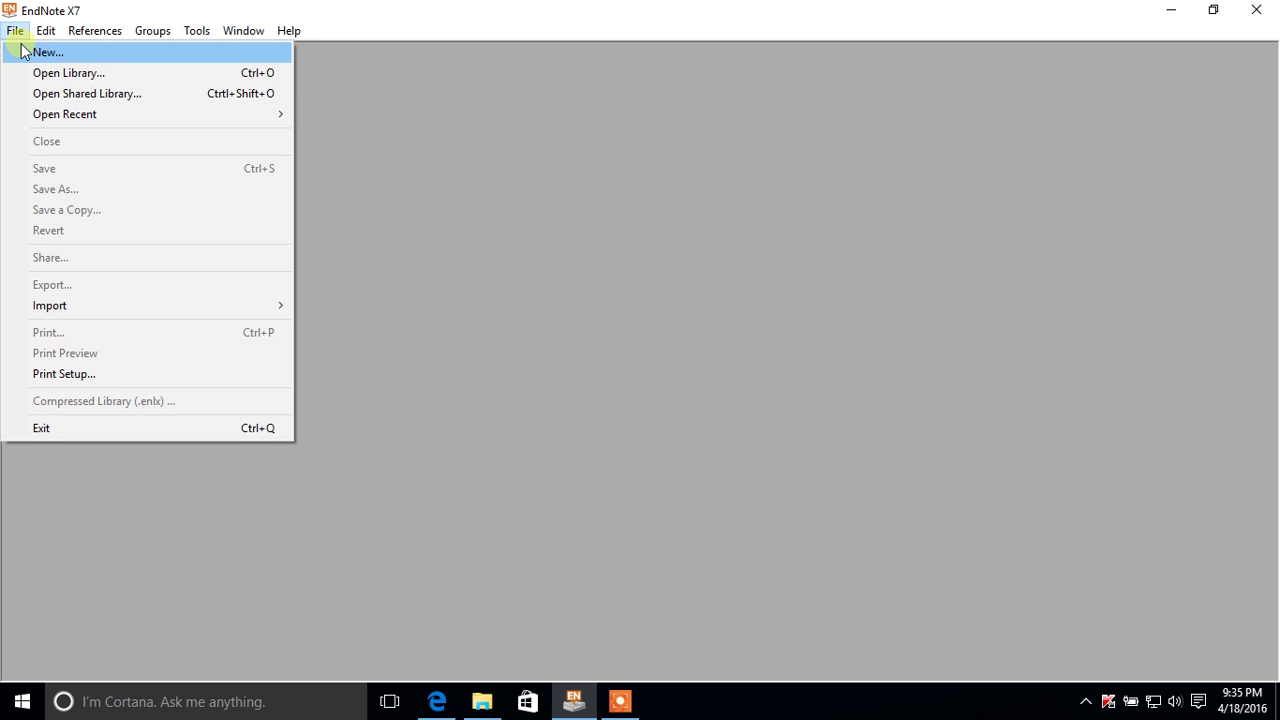
pyautogui.click(24, 52)
pyautogui.click(380, 236)
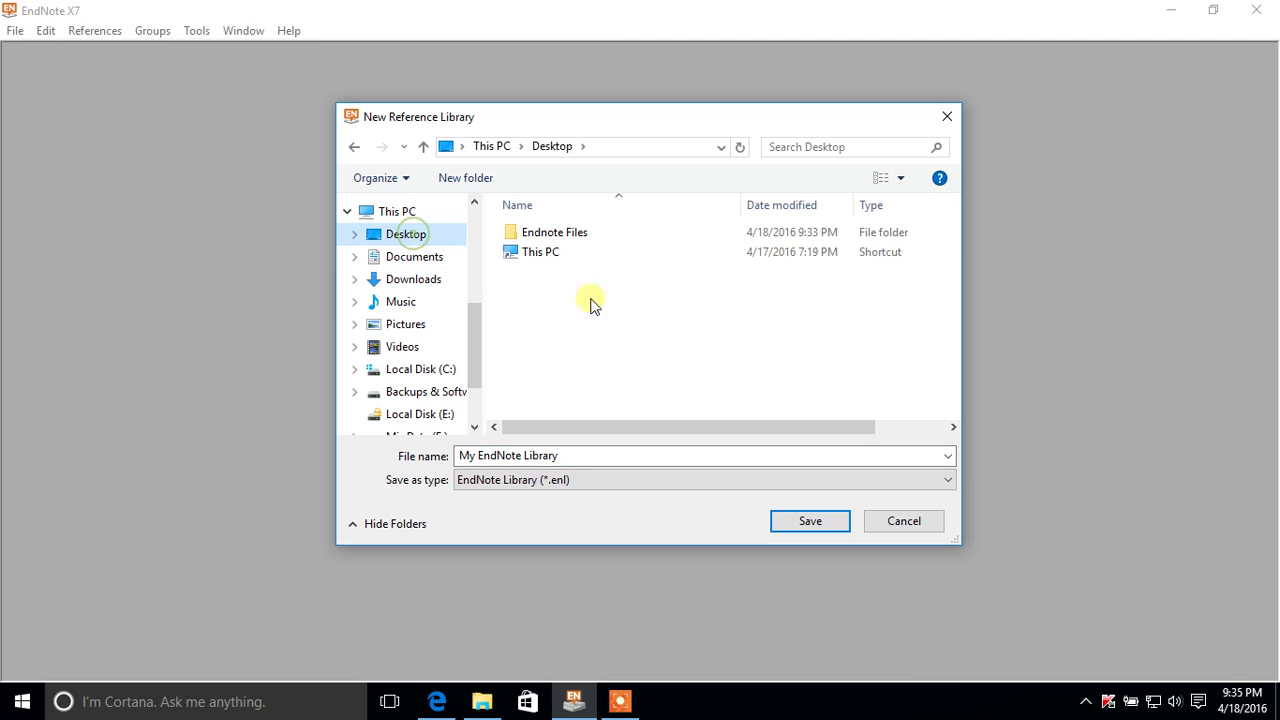
pyautogui.doubleClick(565, 234)
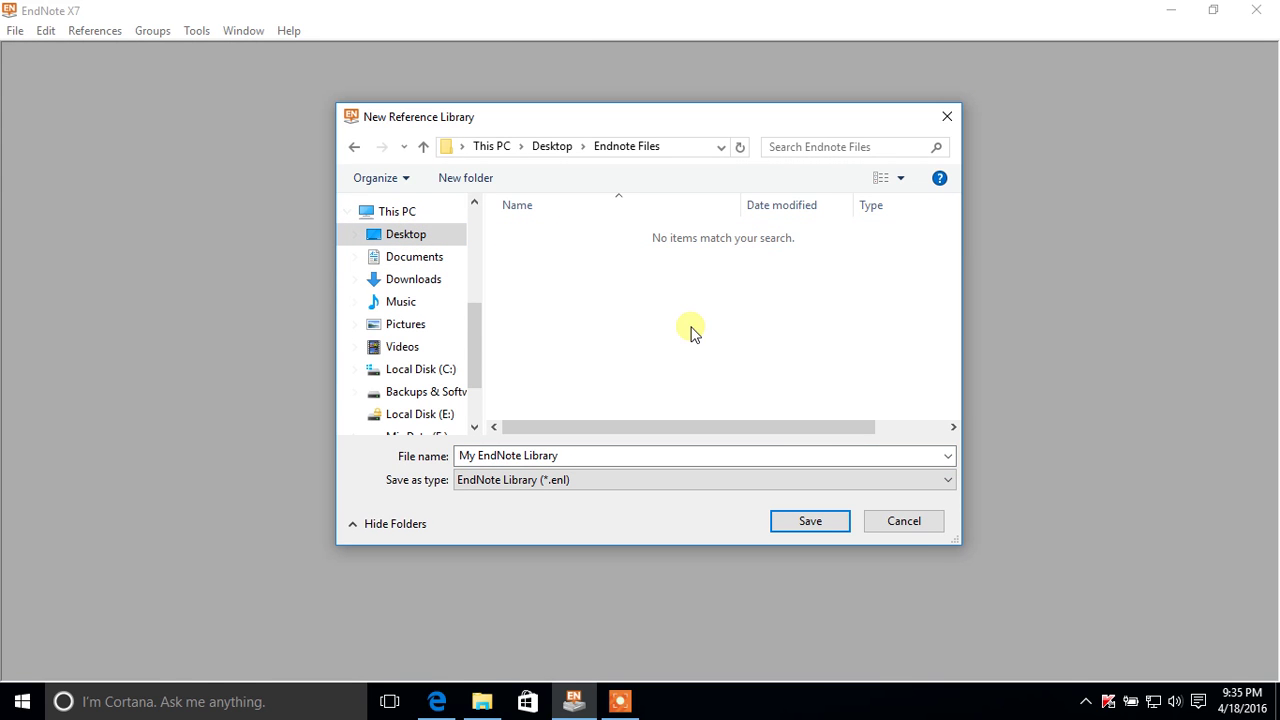
# Save the new library as My LibrARY and maximize its window.
pyautogui.click(599, 458)
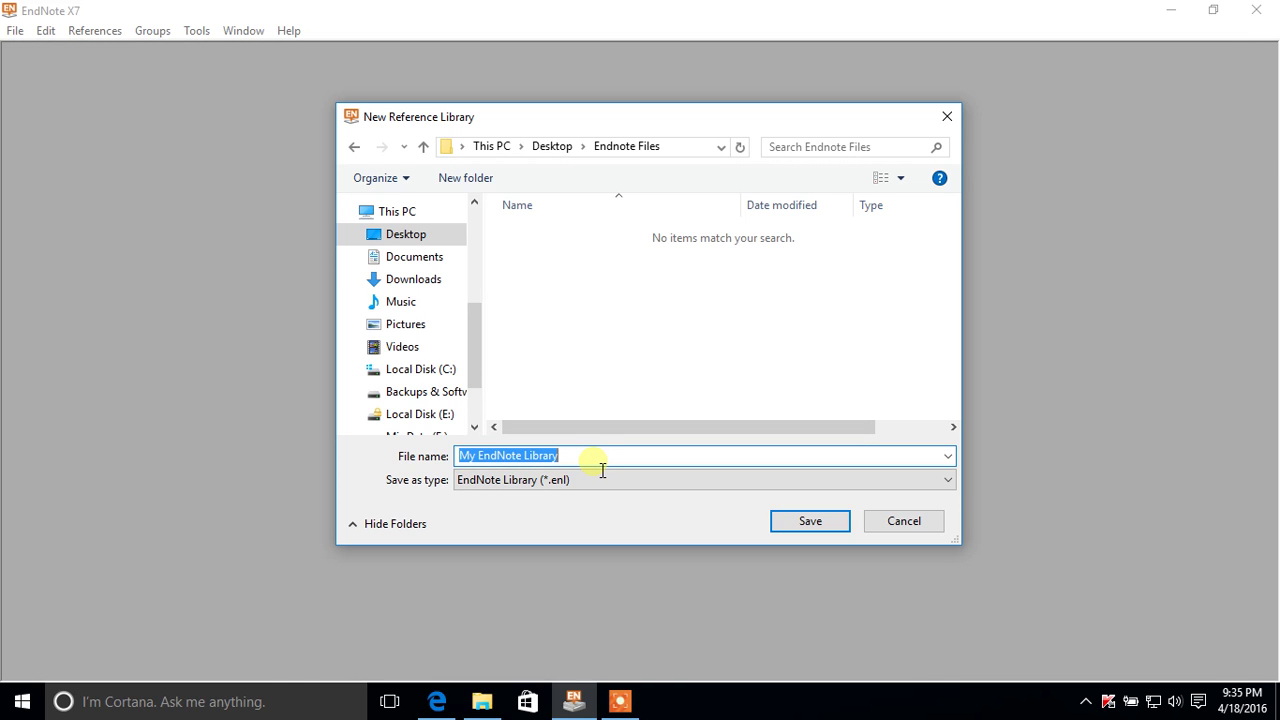
pyautogui.write('My ')
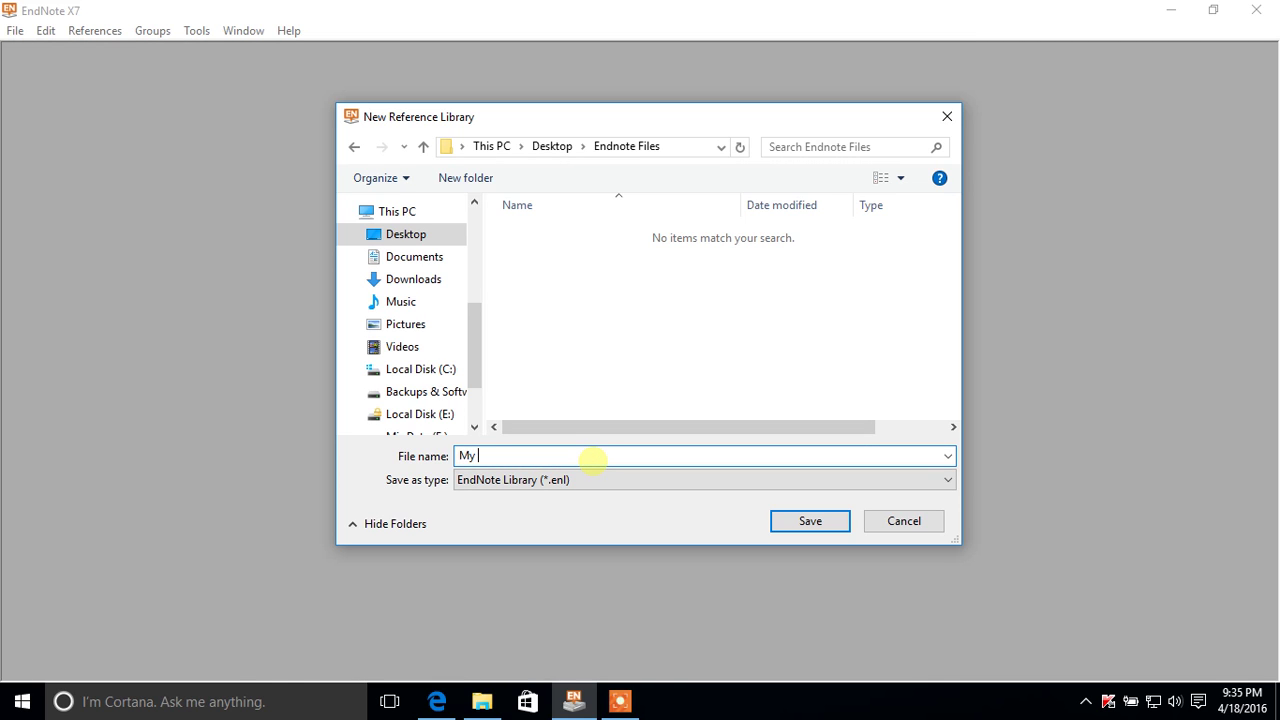
pyautogui.write('LibrARY')
pyautogui.click(820, 525)
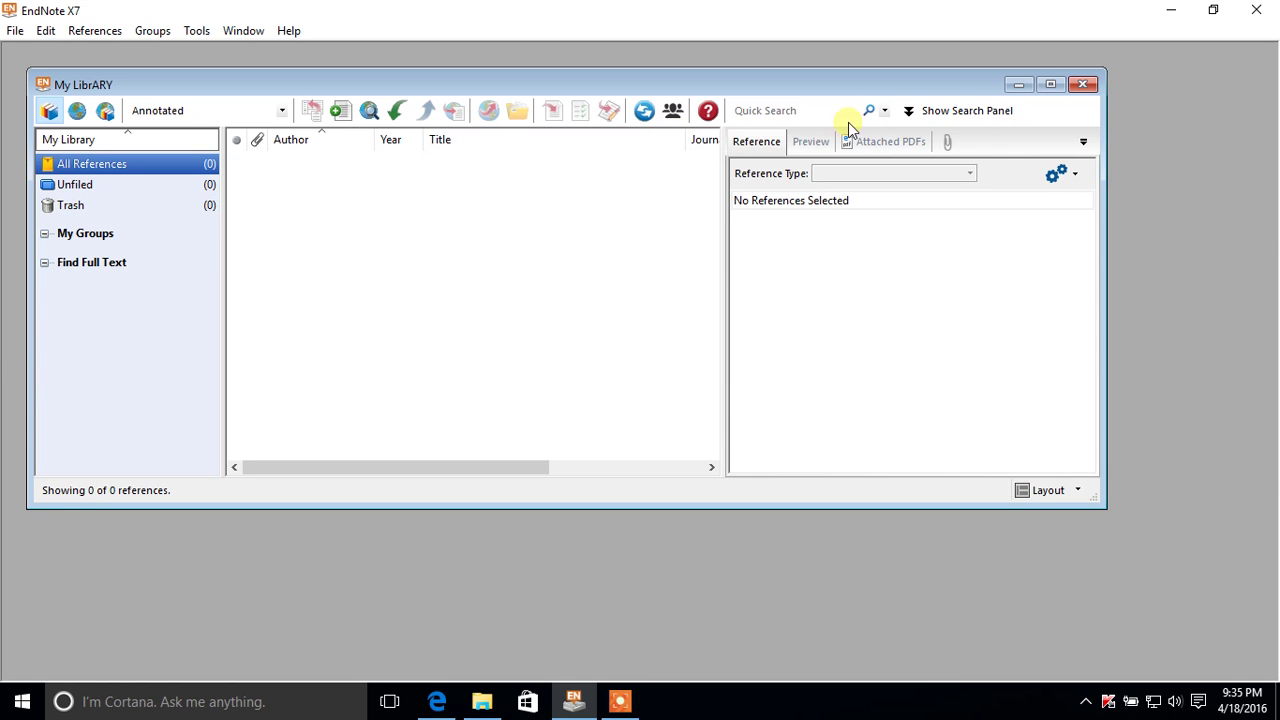
pyautogui.click(1053, 86)
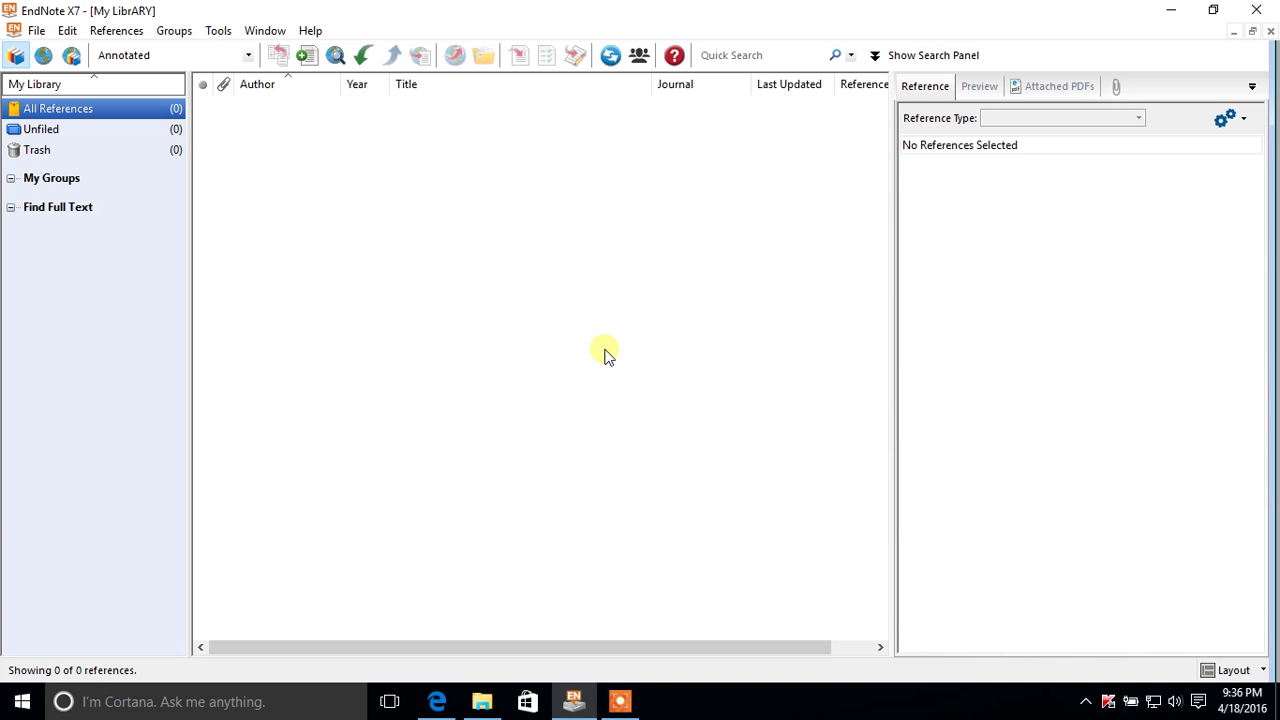
# Switch to Edge and open the citation download page for the ACS article on the structure of Echivulgarine.
pyautogui.click(440, 702)
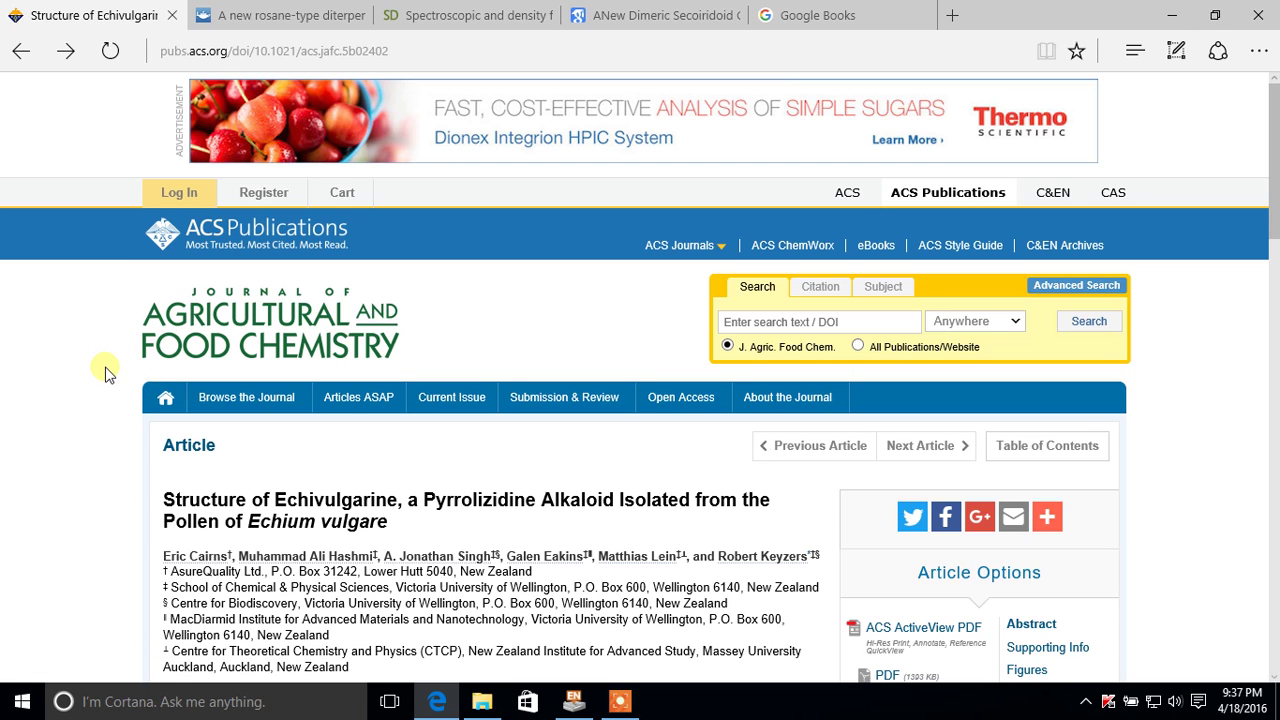
pyautogui.scroll(-1, 105, 372)
pyautogui.scroll(-2, 108, 376)
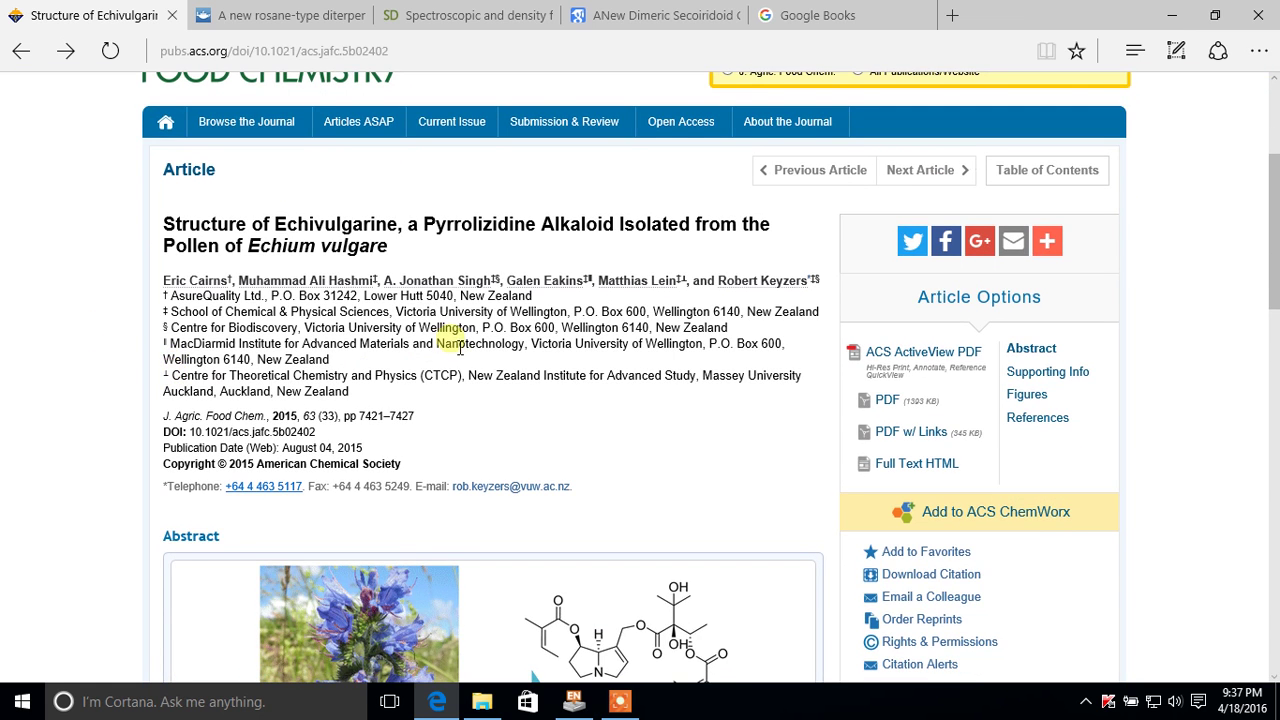
pyautogui.scroll(1, 285, 330)
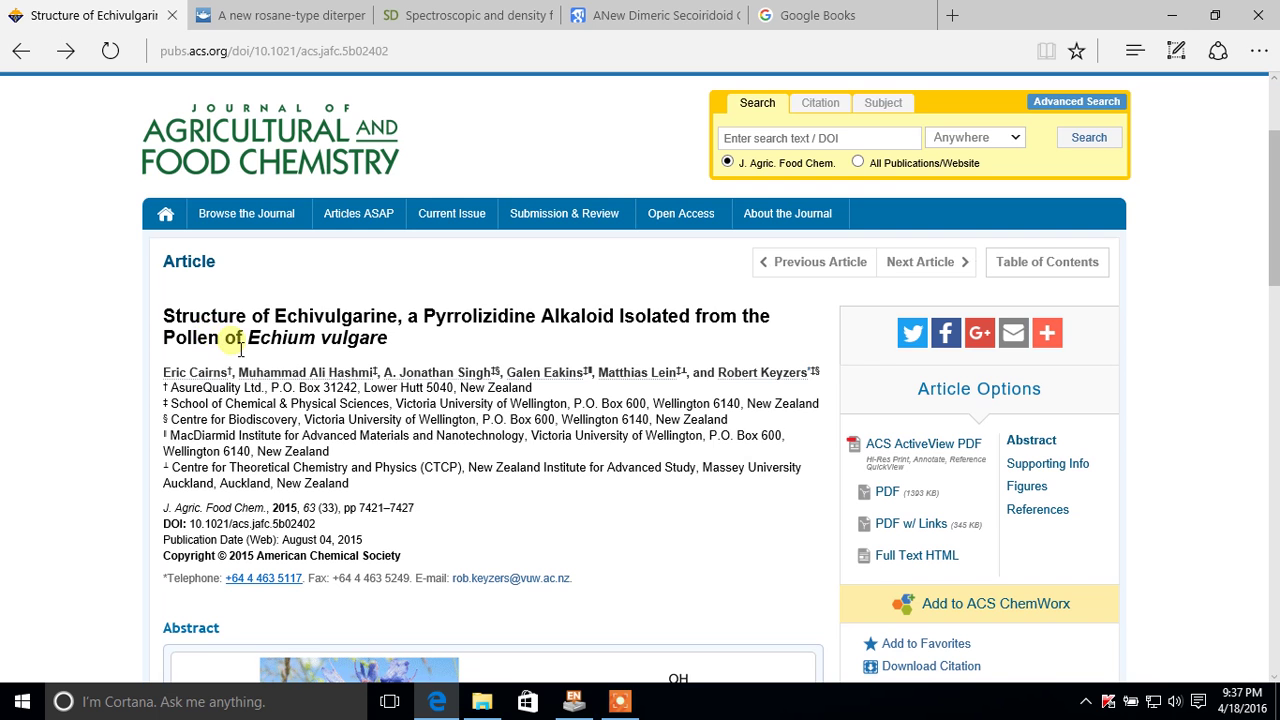
pyautogui.scroll(-2, 200, 340)
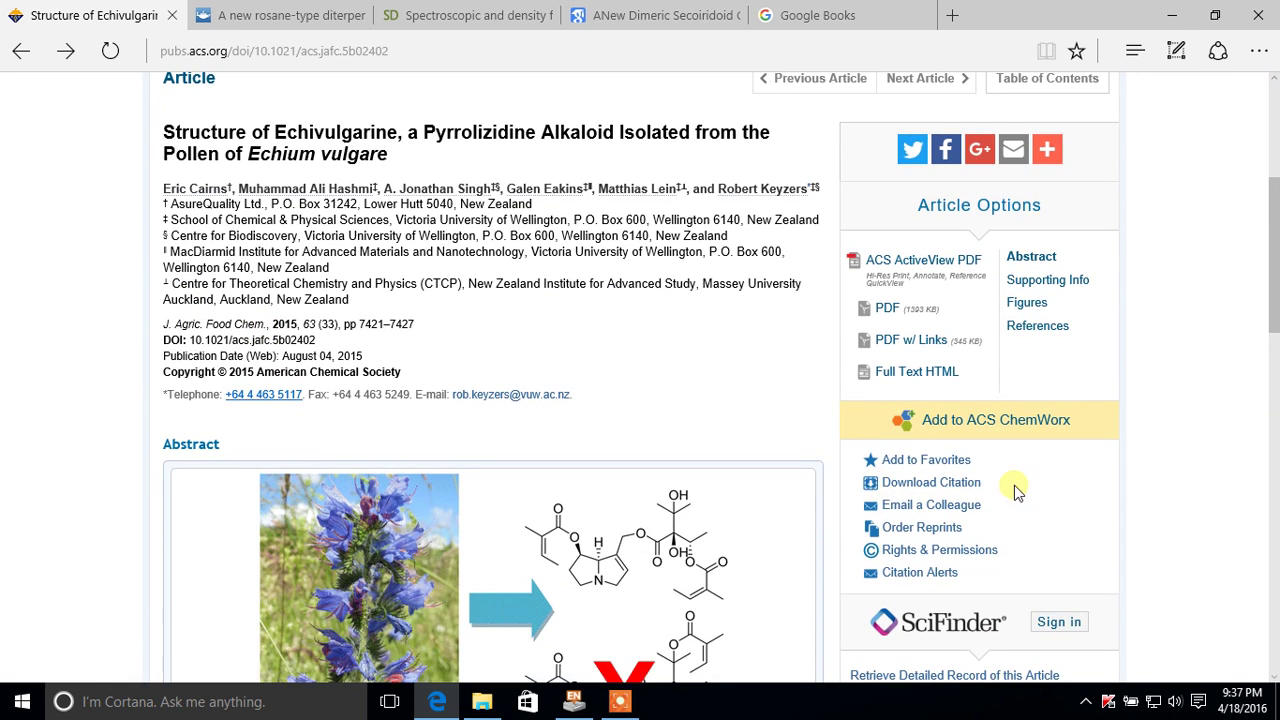
pyautogui.click(958, 485)
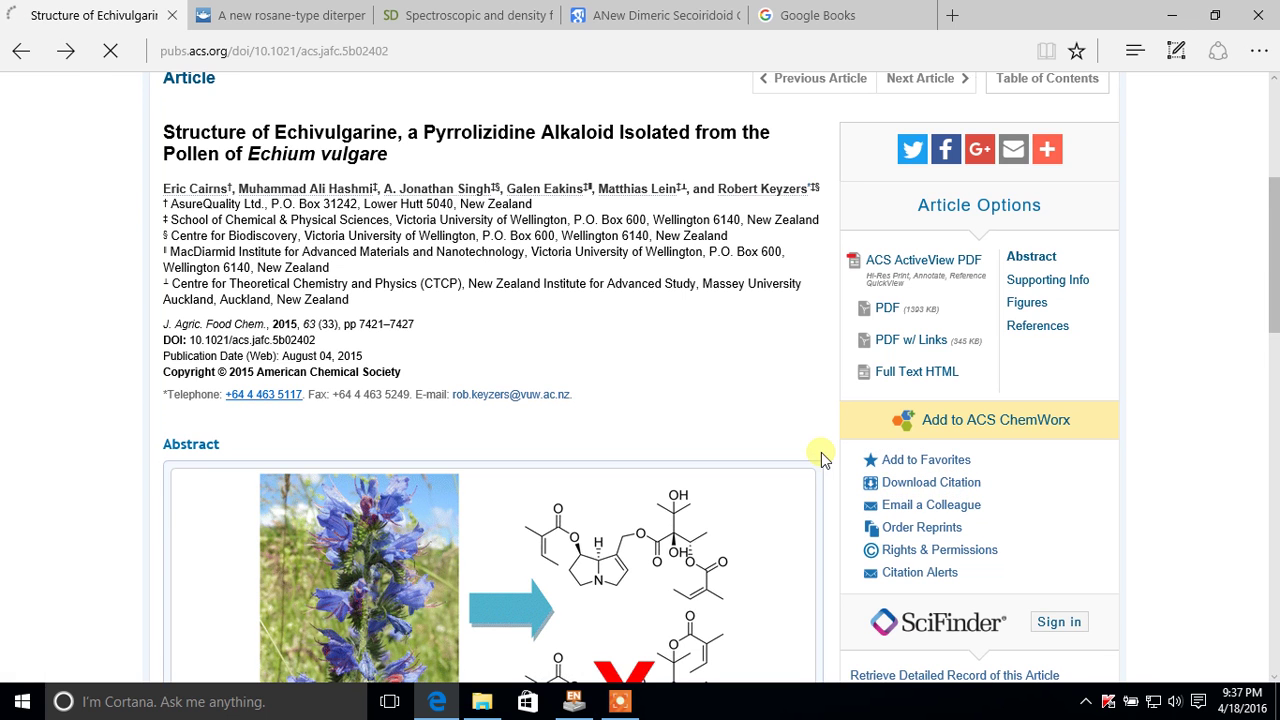
# Download the Echivulgarine article's citation in RIS format, including only the citation for the content.
pyautogui.scroll(-3, 206, 480)
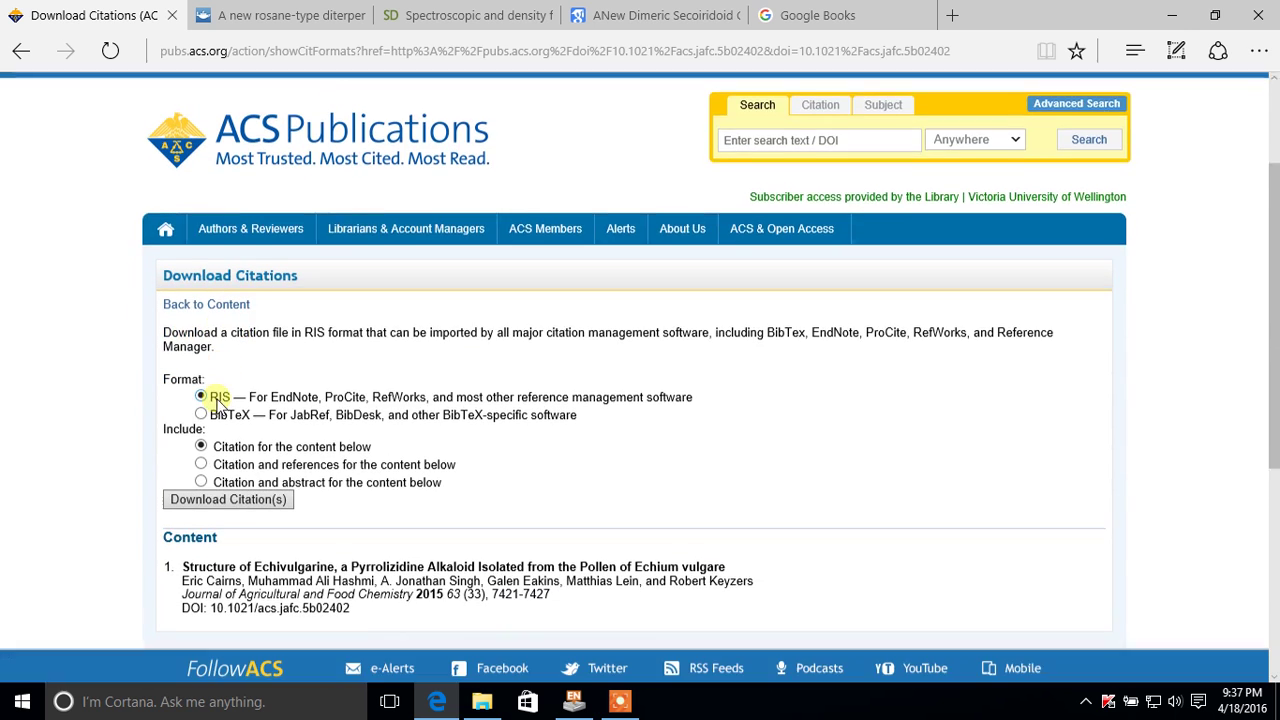
pyautogui.scroll(-1, 106, 371)
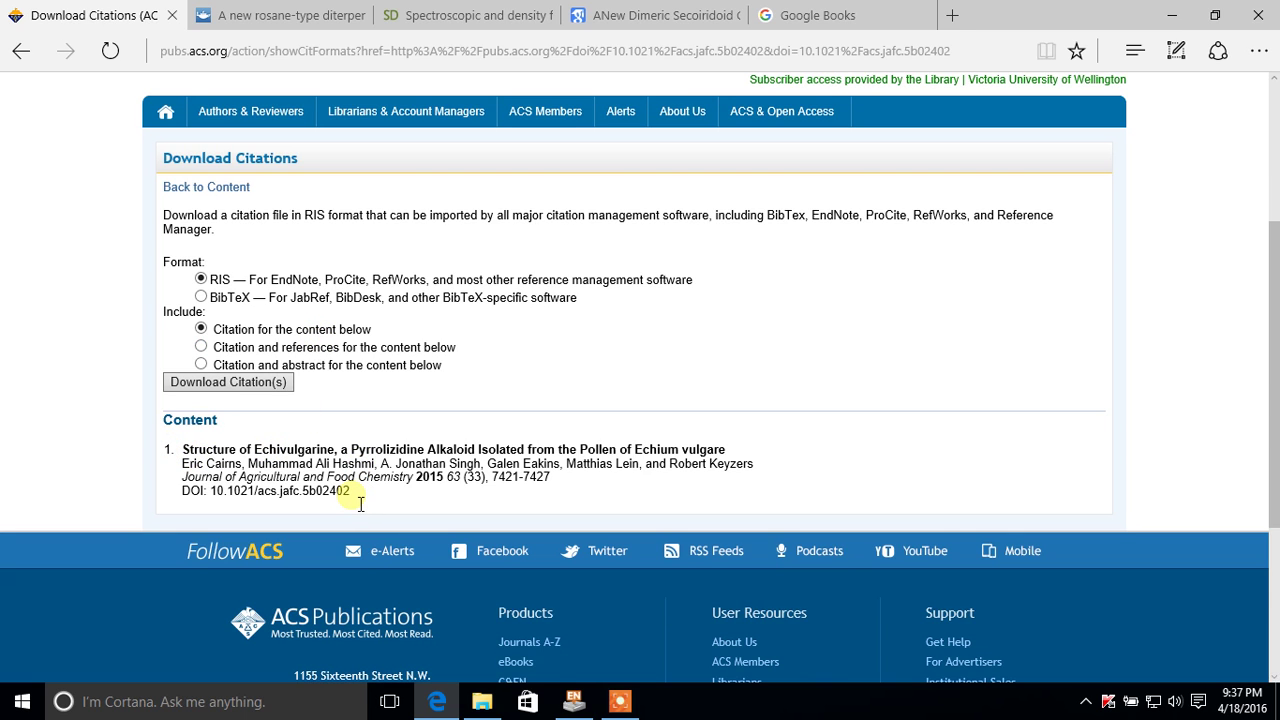
pyautogui.click(202, 348)
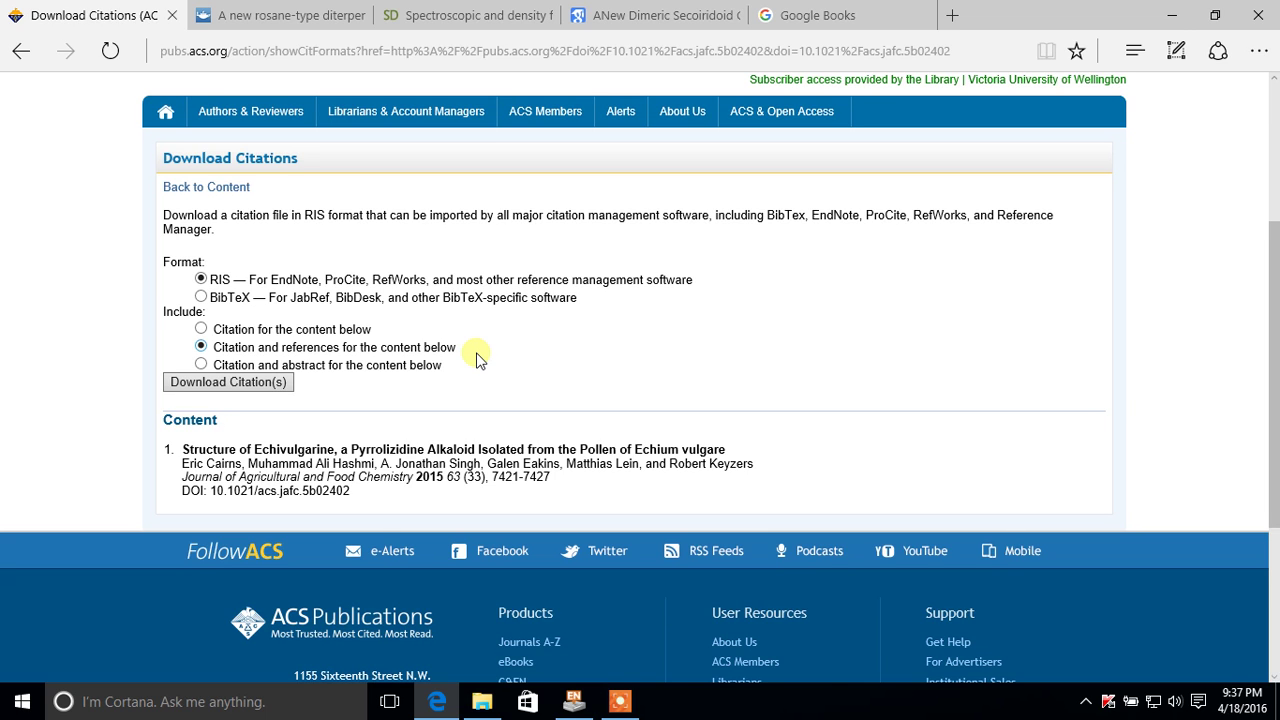
pyautogui.click(201, 365)
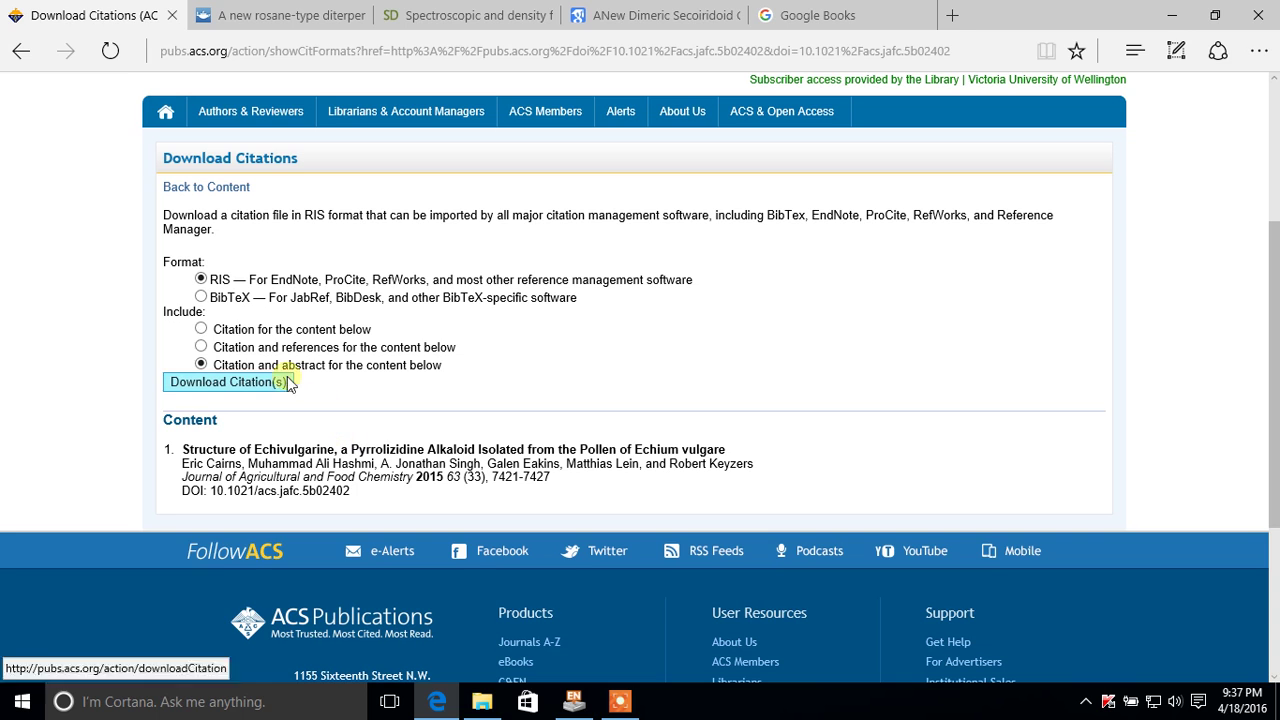
pyautogui.click(201, 329)
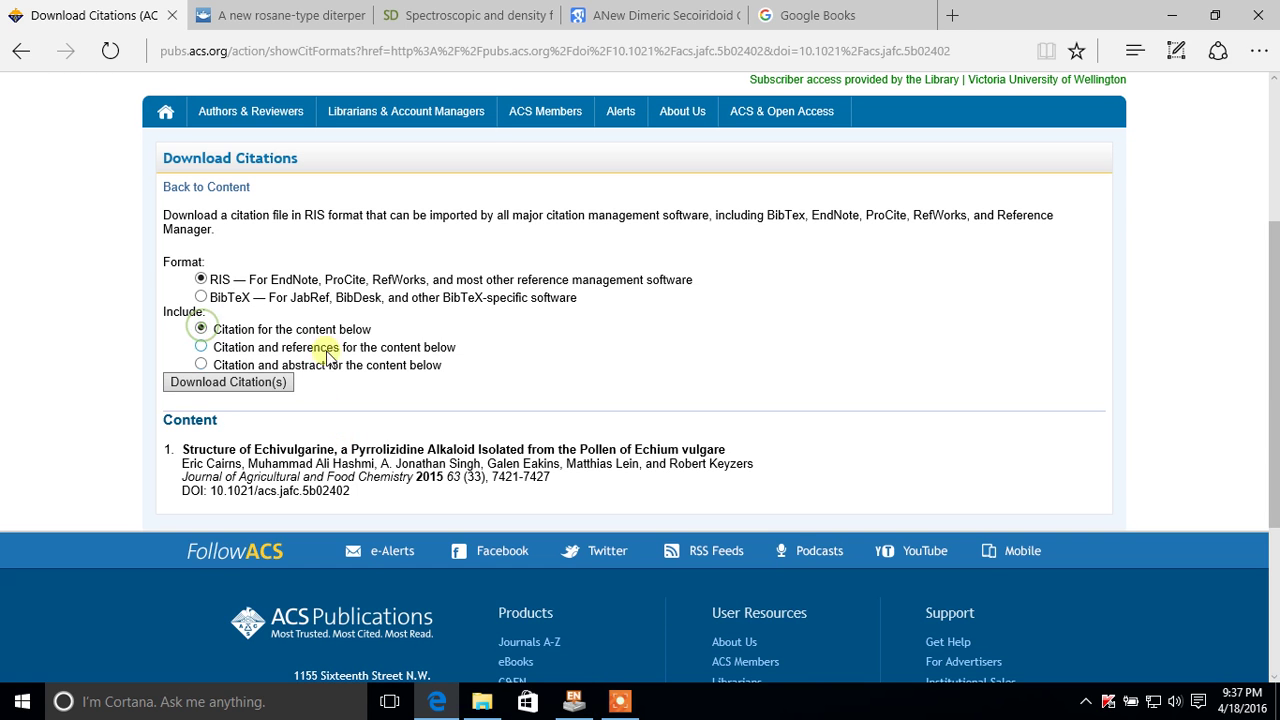
pyautogui.click(285, 385)
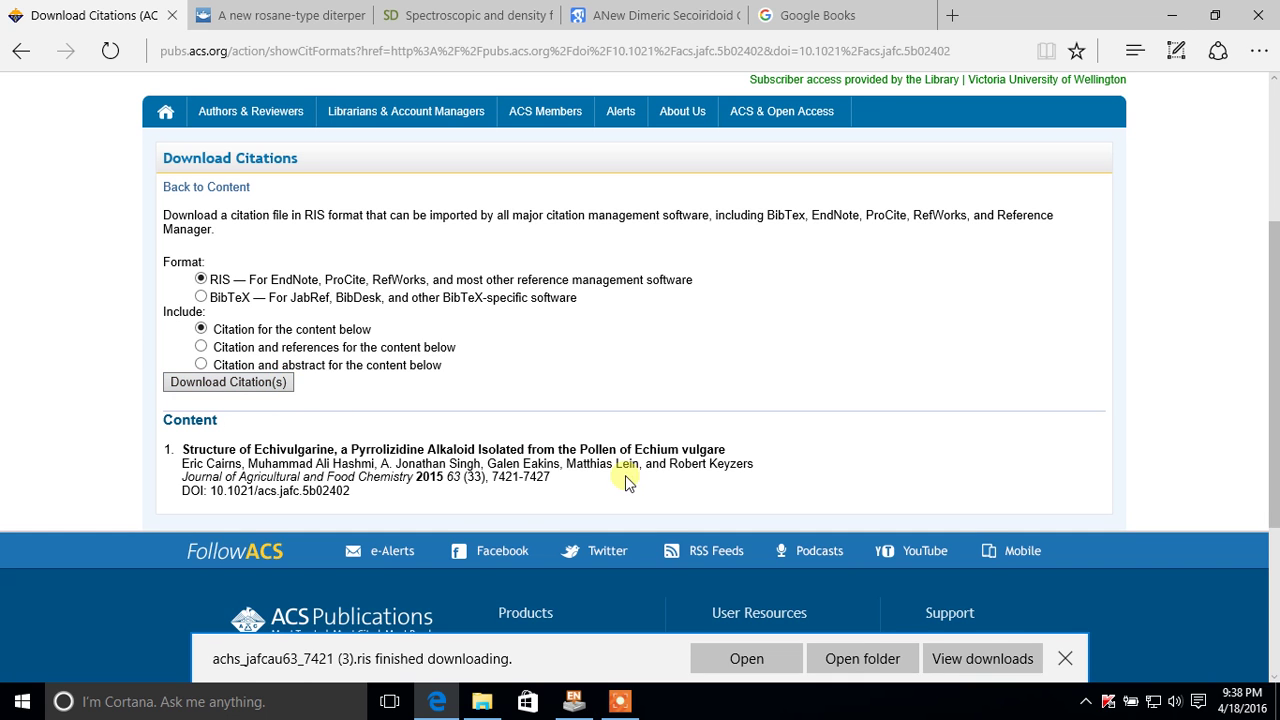
# Import the downloaded RIS file into the EndNote library and view the imported reference's details, then return to Edge.
pyautogui.click(740, 659)
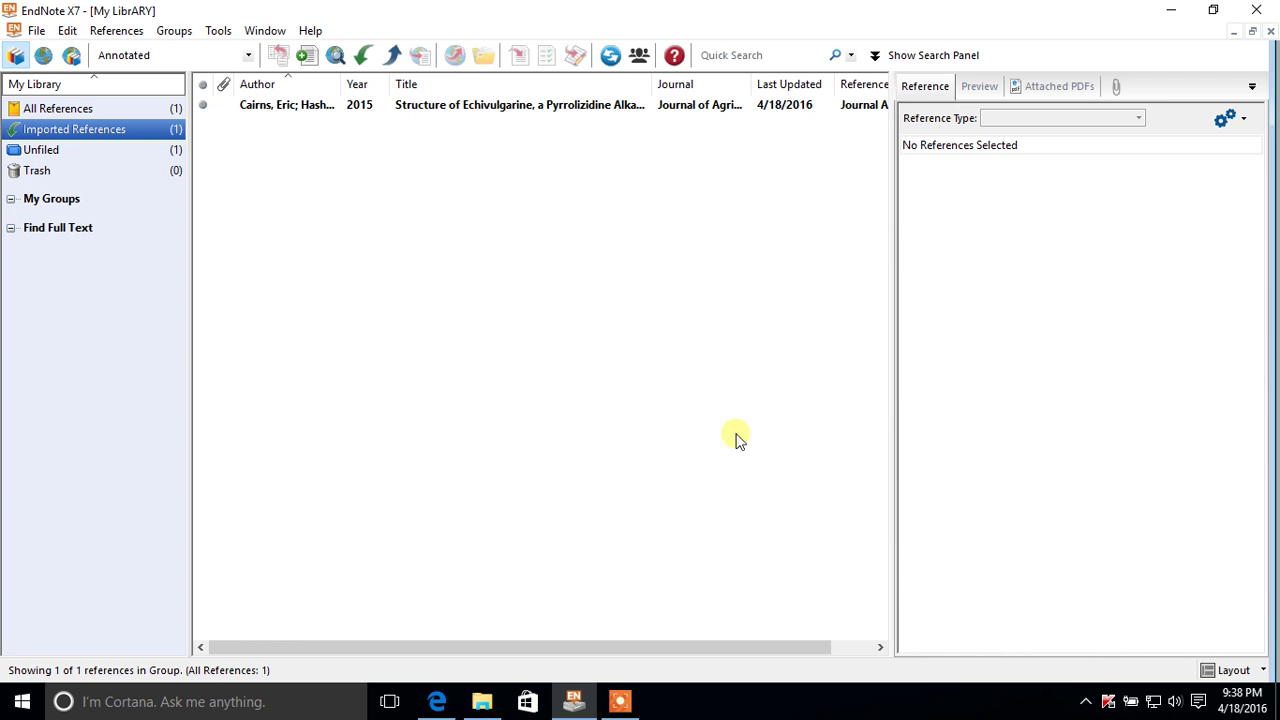
pyautogui.click(490, 108)
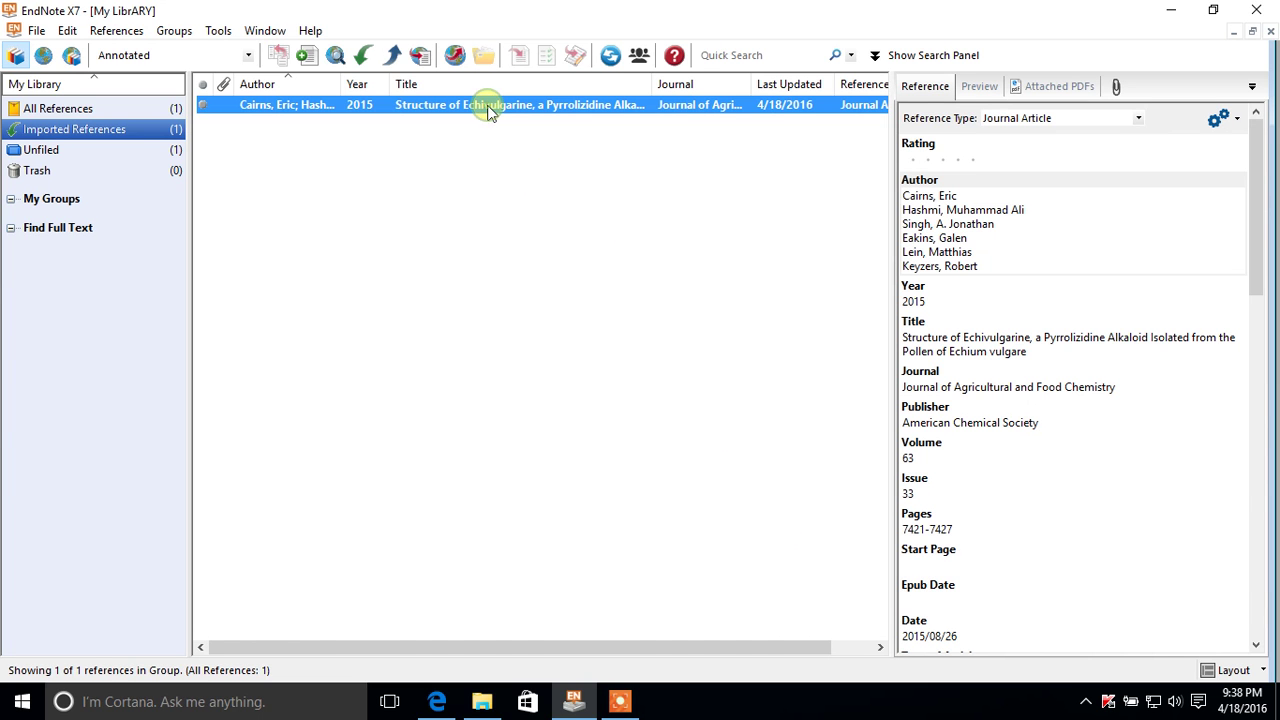
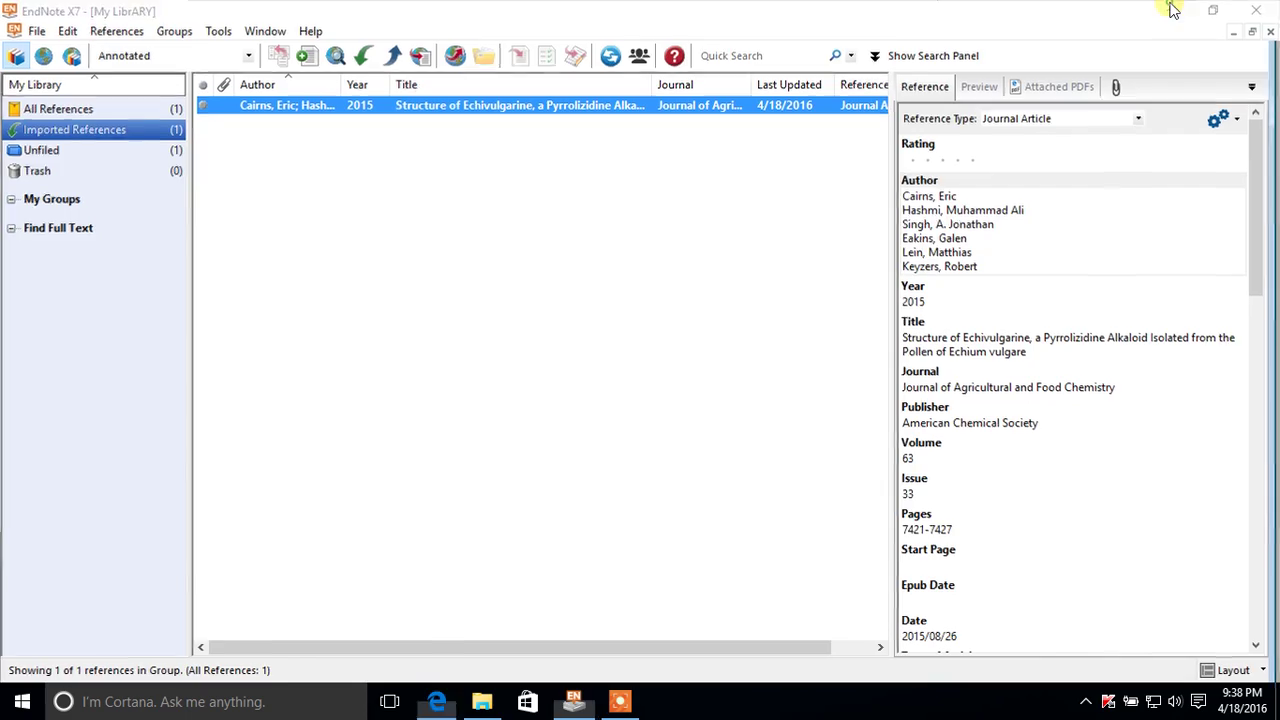
pyautogui.click(1172, 9)
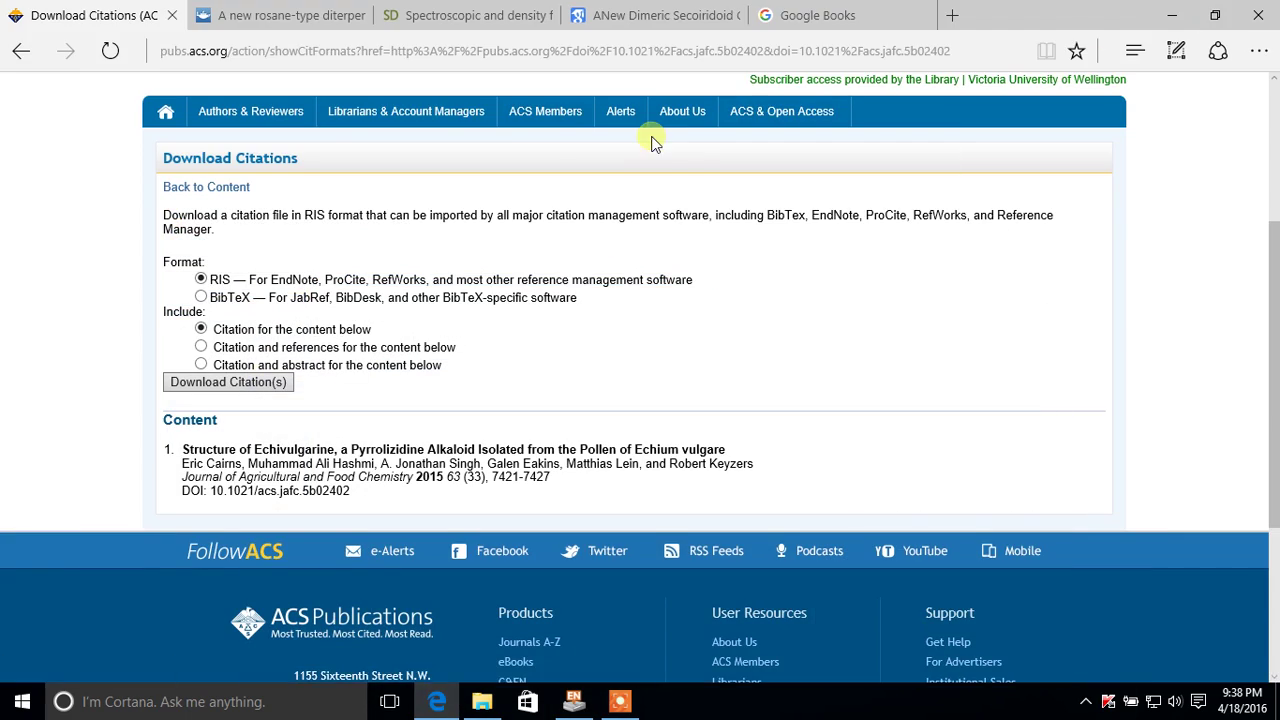
# Open the citation download page for the Taylor & Francis article on the rosane-type diterpenoid from Stachys parviflora.
pyautogui.click(291, 18)
pyautogui.scroll(7, 529, 291)
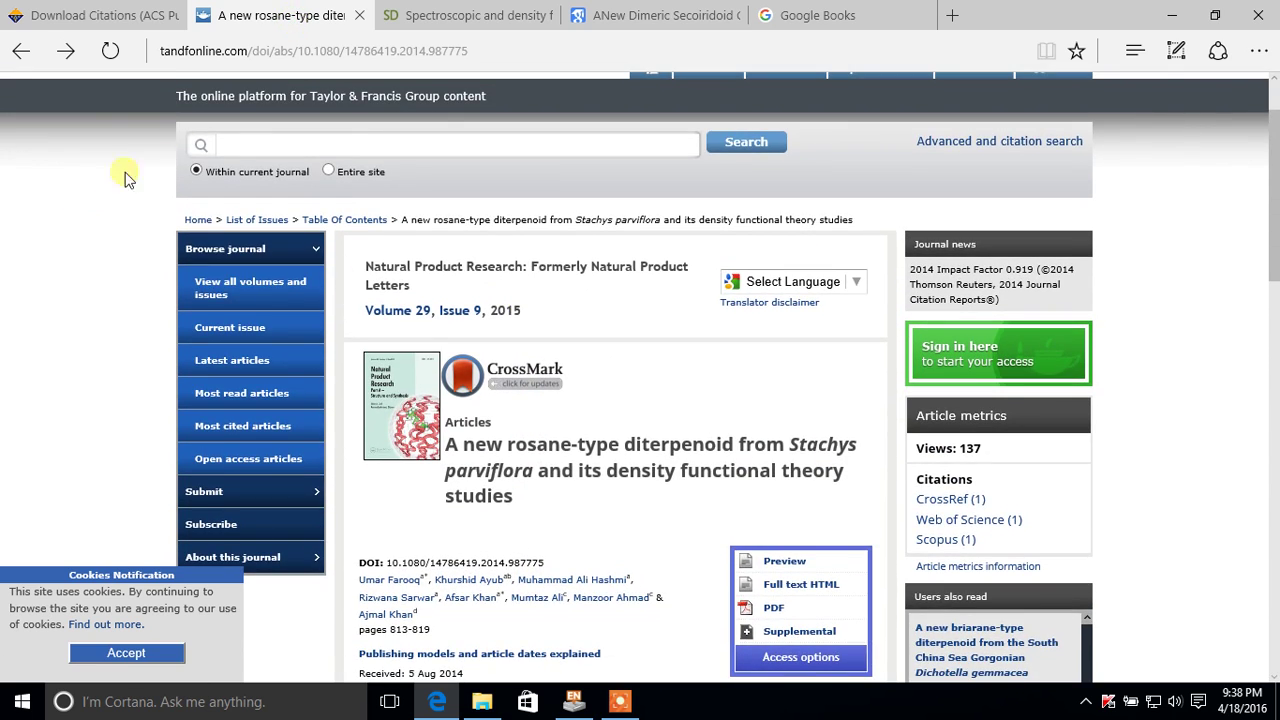
pyautogui.scroll(1, 400, 278)
pyautogui.scroll(-6, 553, 315)
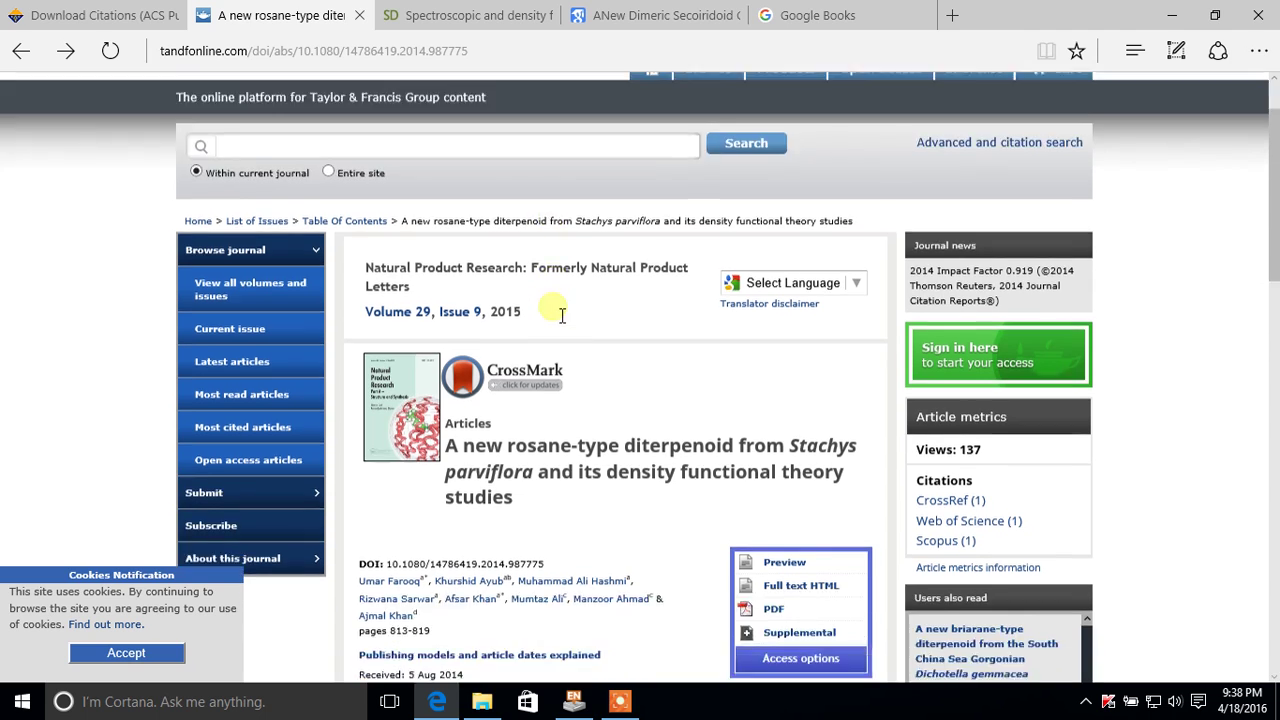
pyautogui.scroll(2, 286, 323)
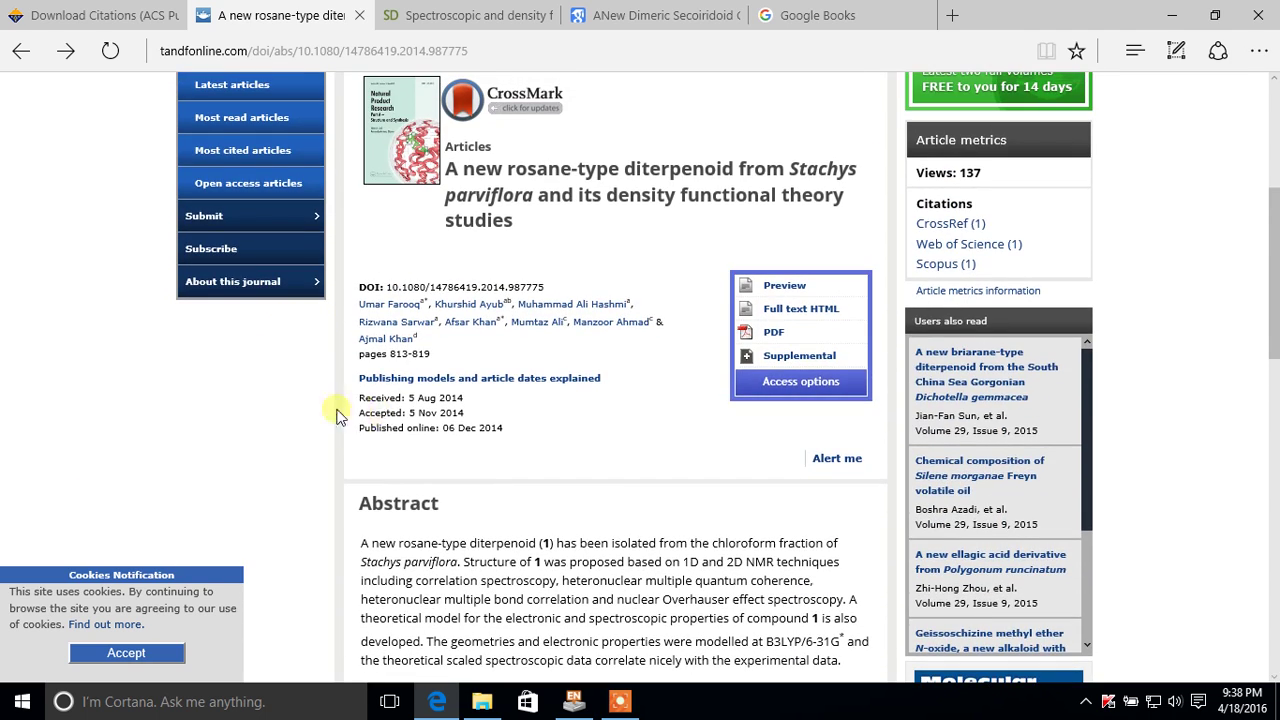
pyautogui.scroll(-1, 330, 410)
pyautogui.scroll(-10, 325, 413)
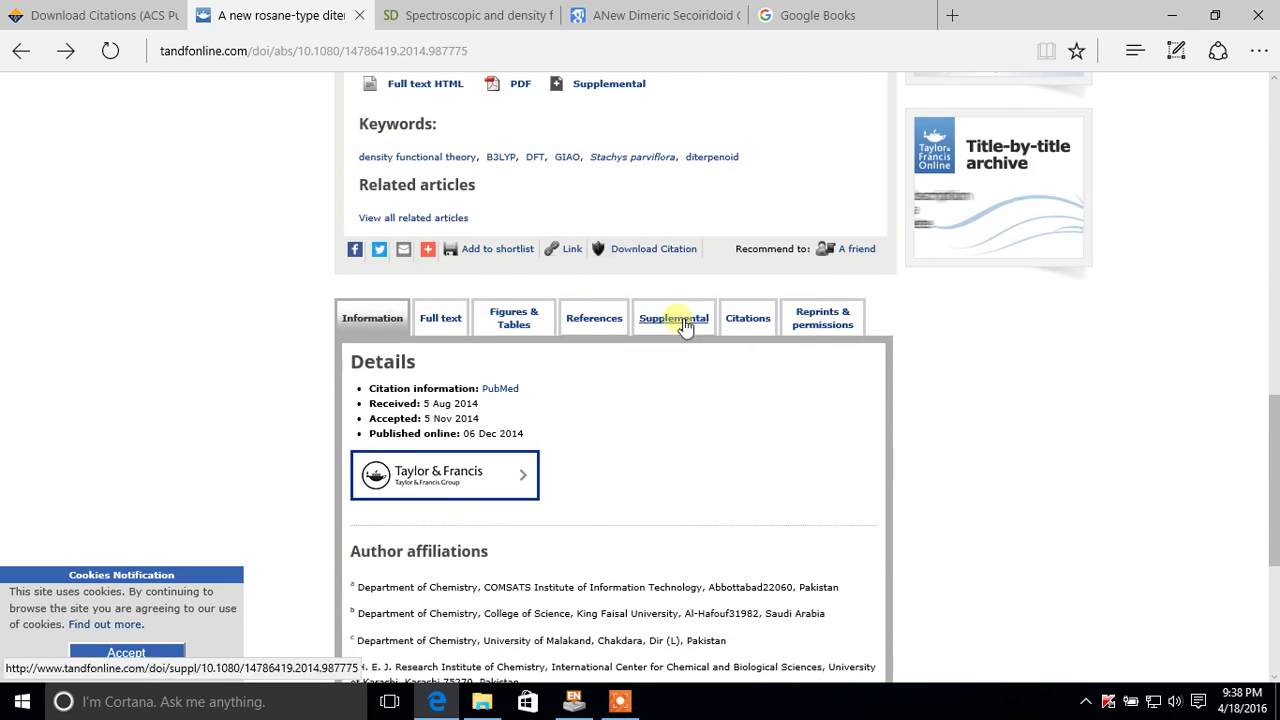
pyautogui.click(690, 252)
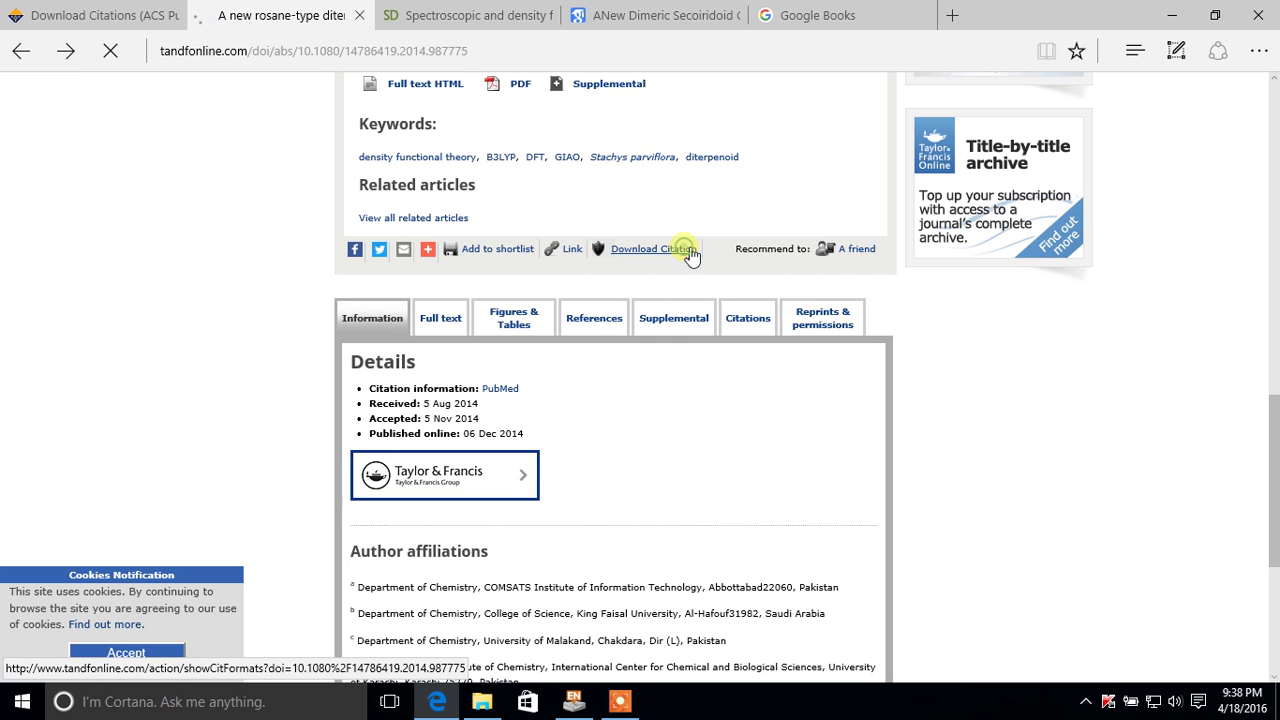
# Download the diterpenoid article's RIS citation into the EndNote library, view the imported reference's details, and return to Edge.
pyautogui.scroll(-3, 486, 314)
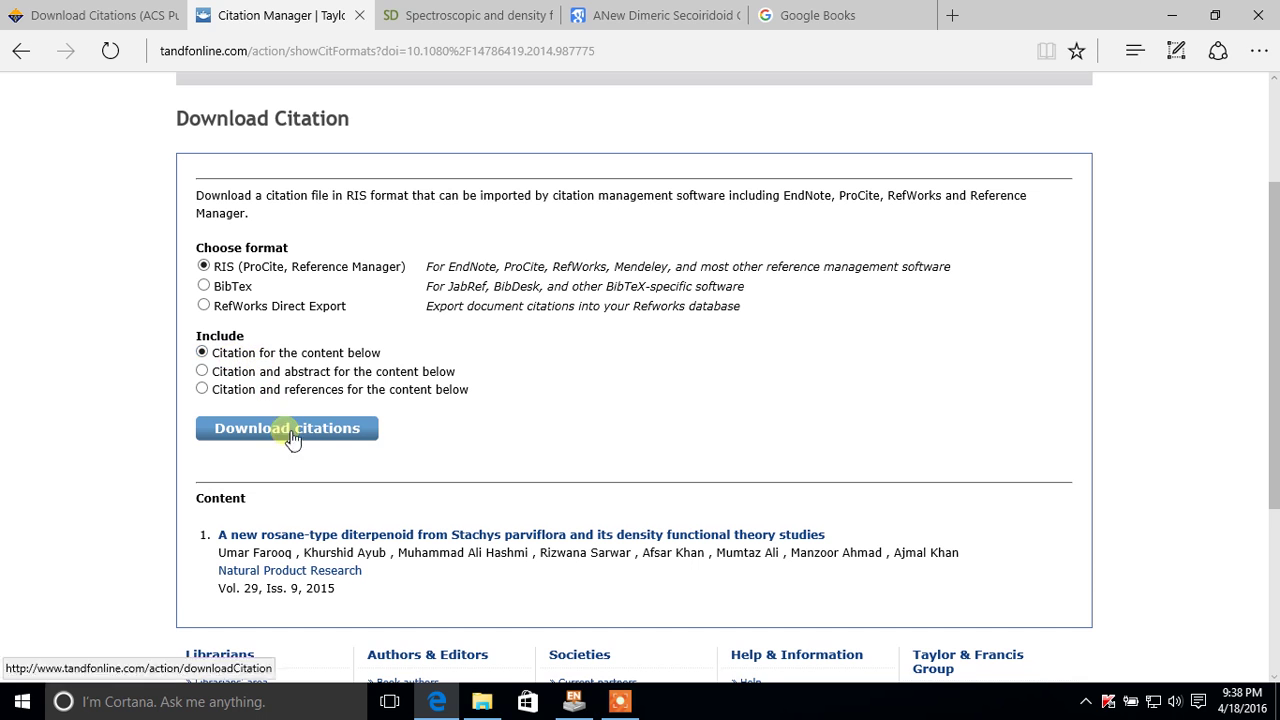
pyautogui.click(366, 441)
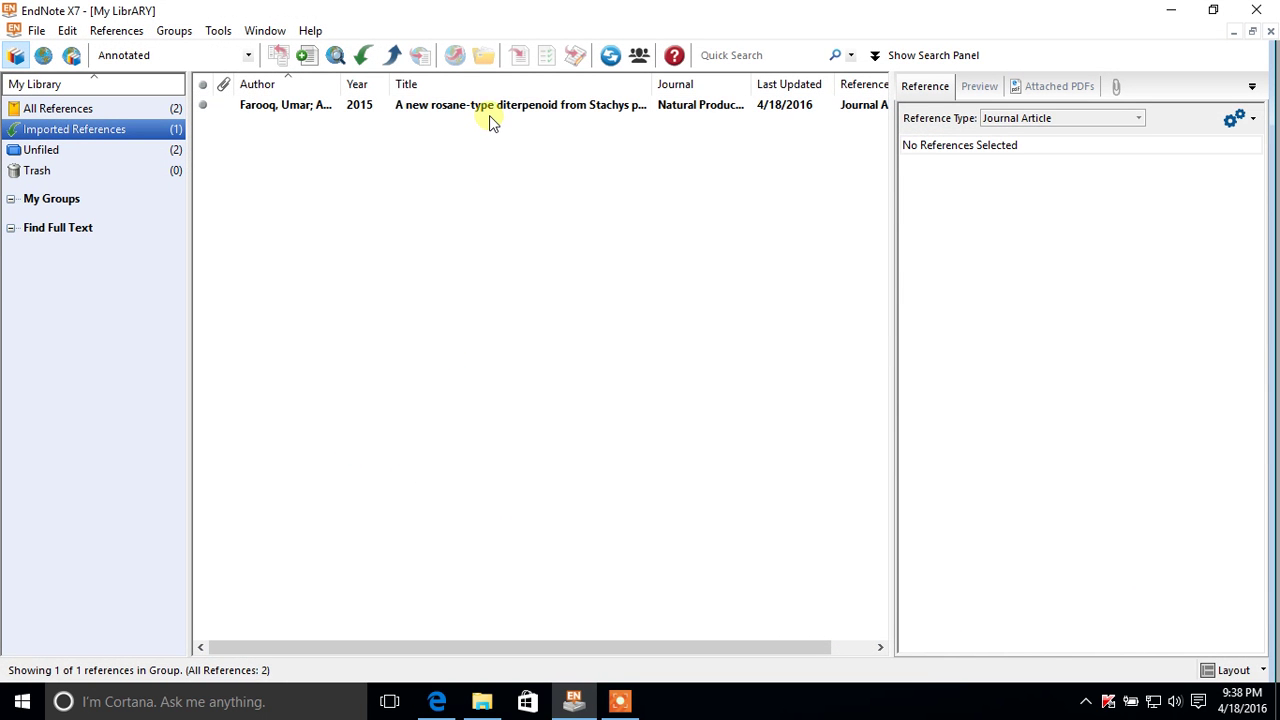
pyautogui.click(490, 110)
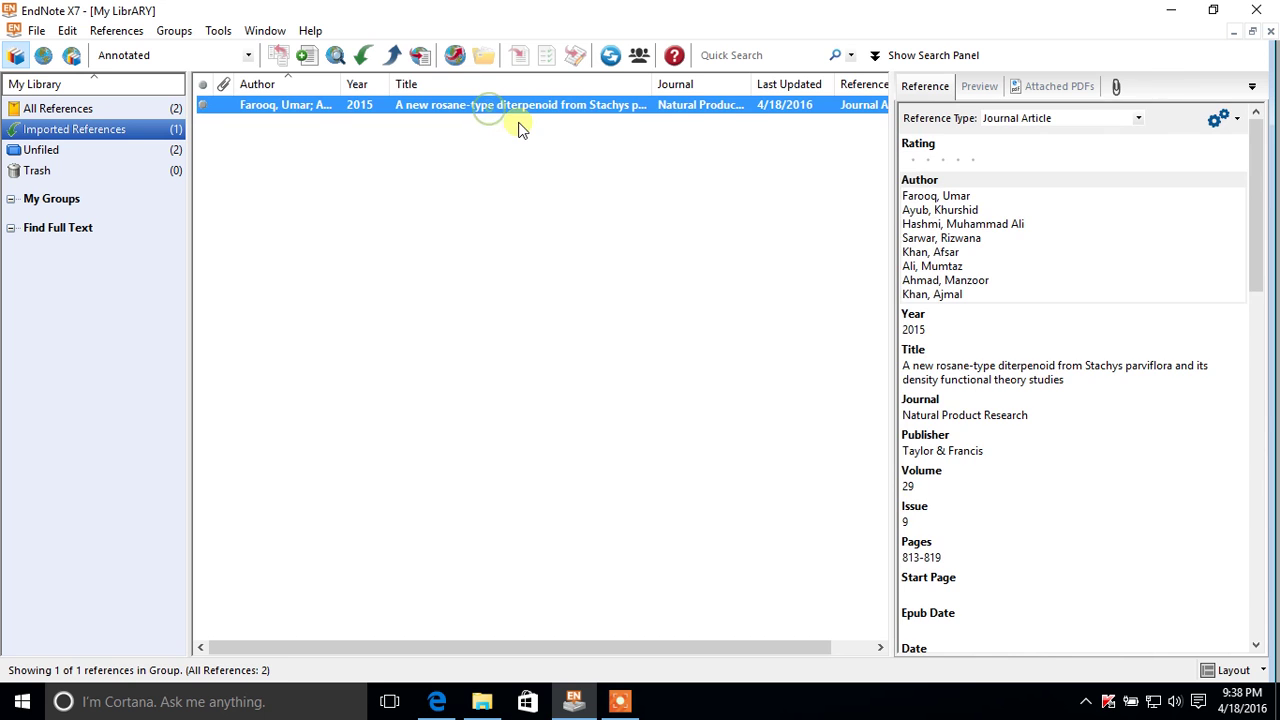
pyautogui.click(1173, 12)
# Export the ScienceDirect article on tetrahydroxyflavanone from Olea ferruginea as a citation-only RIS file and import it into the EndNote library.
pyautogui.click(500, 20)
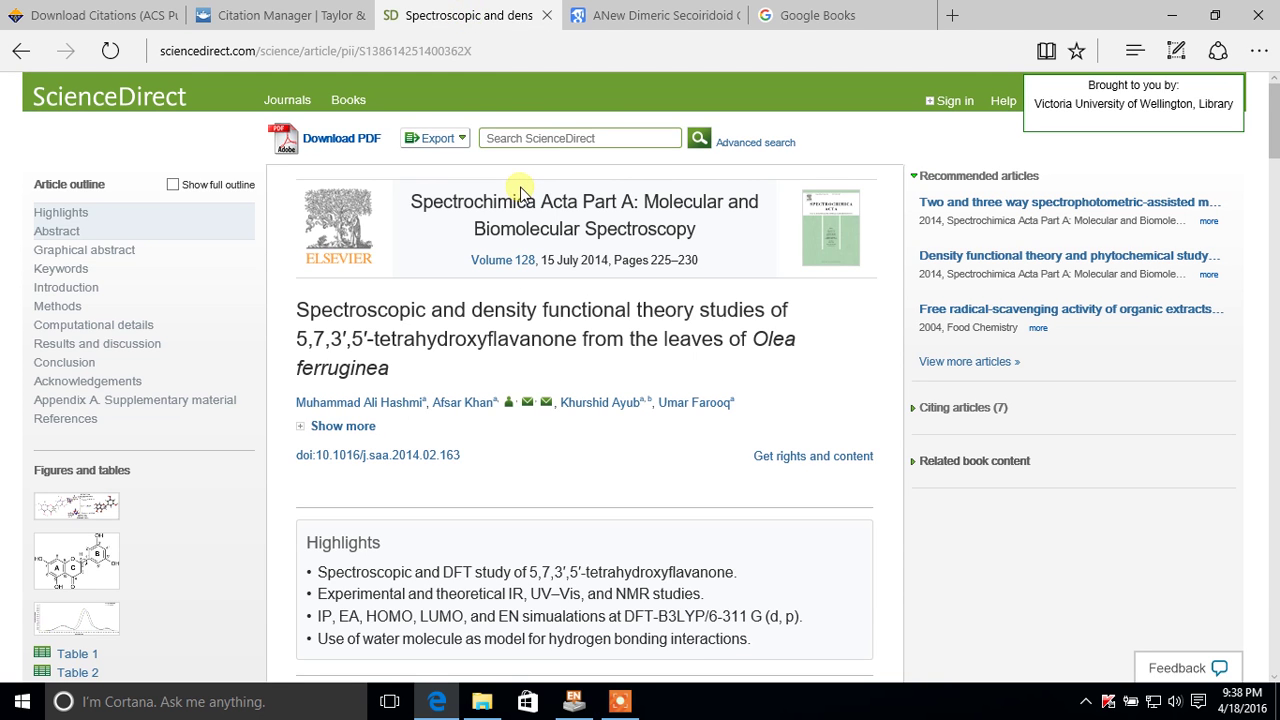
pyautogui.scroll(-1, 447, 333)
pyautogui.scroll(1, 540, 335)
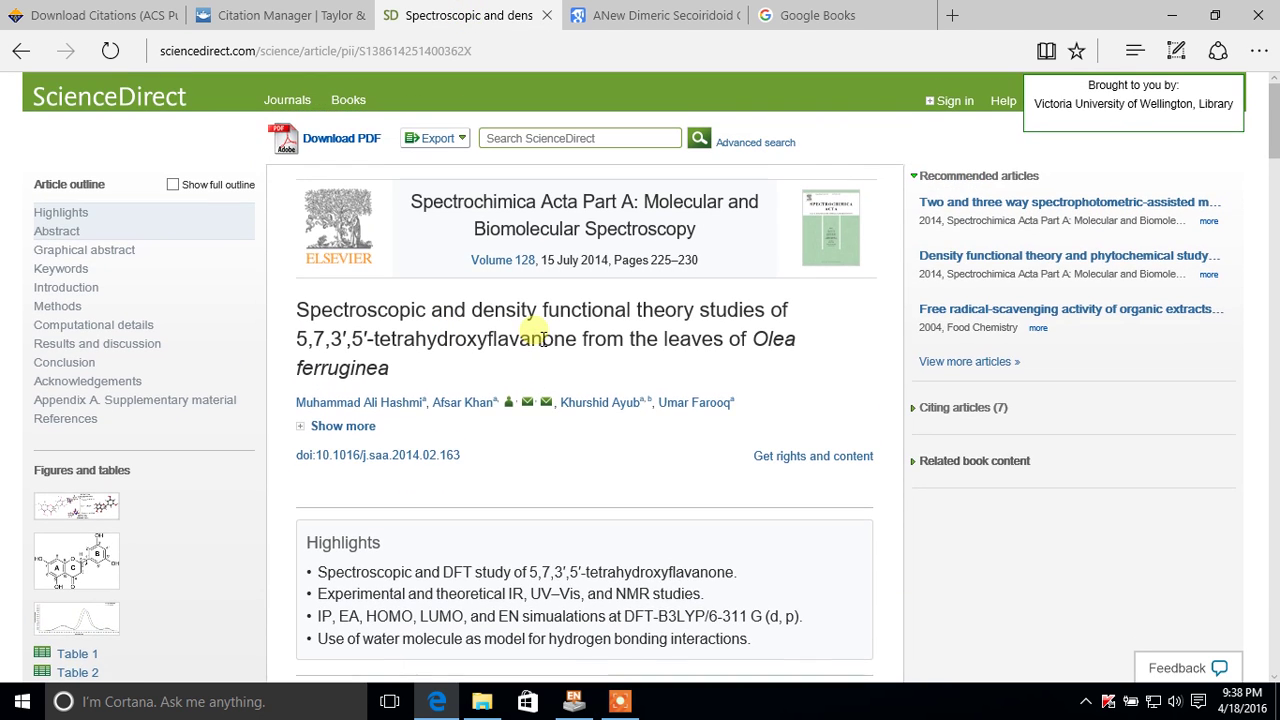
pyautogui.click(463, 144)
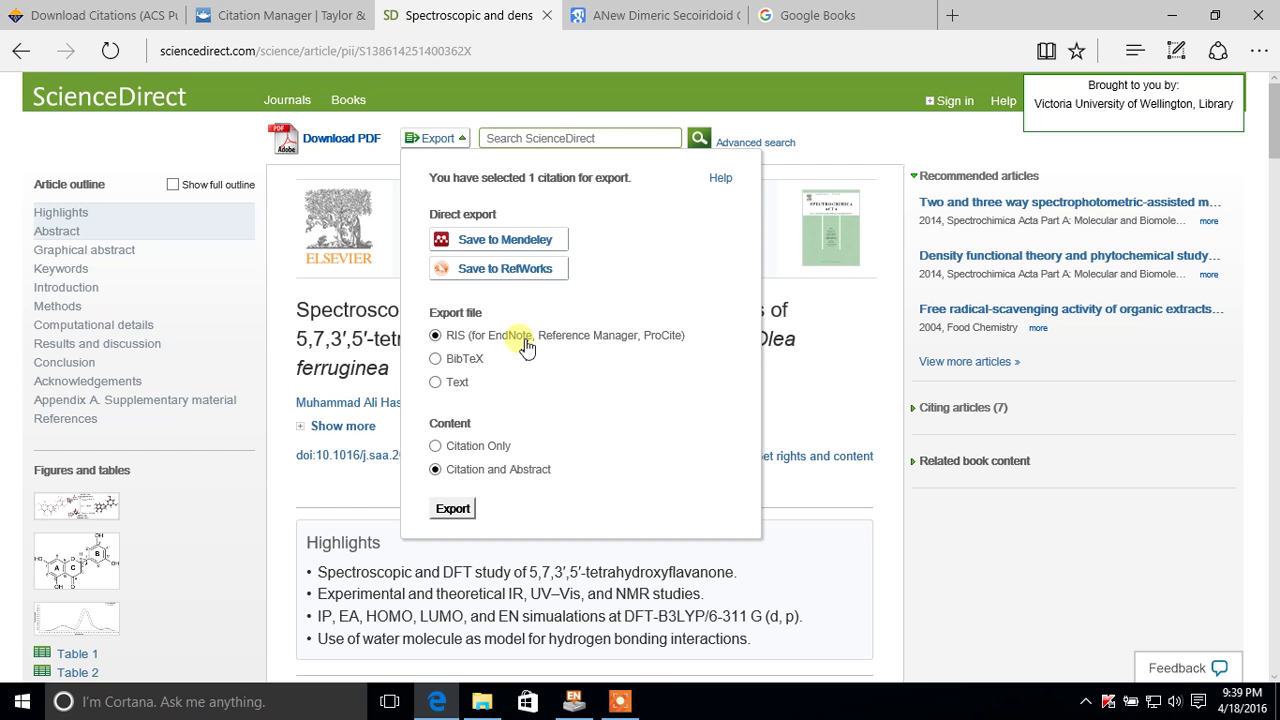
pyautogui.click(434, 446)
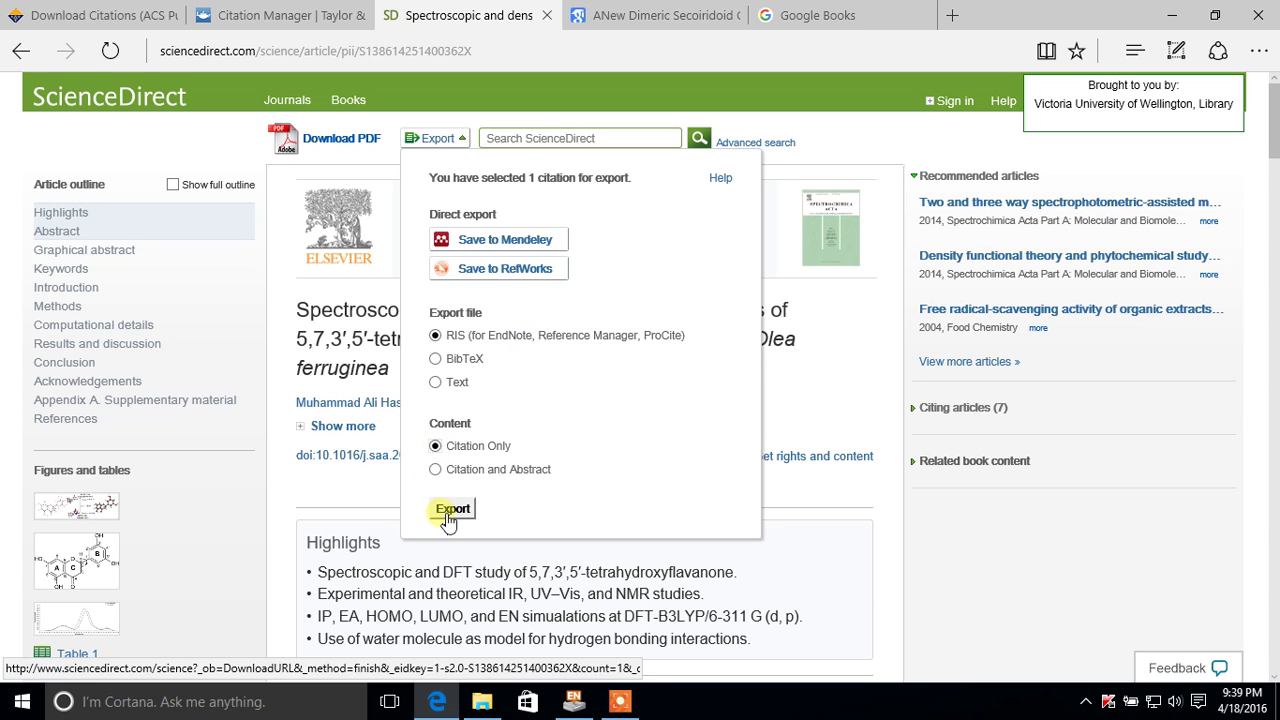
pyautogui.click(452, 509)
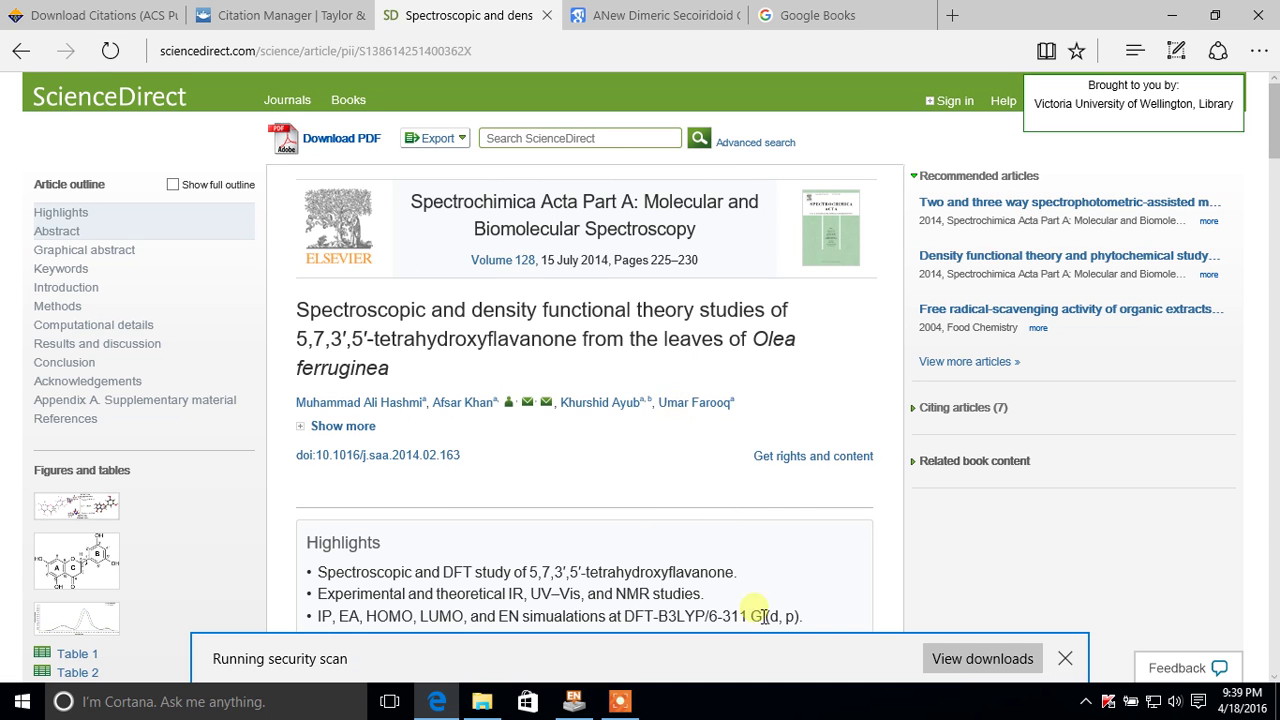
pyautogui.click(746, 659)
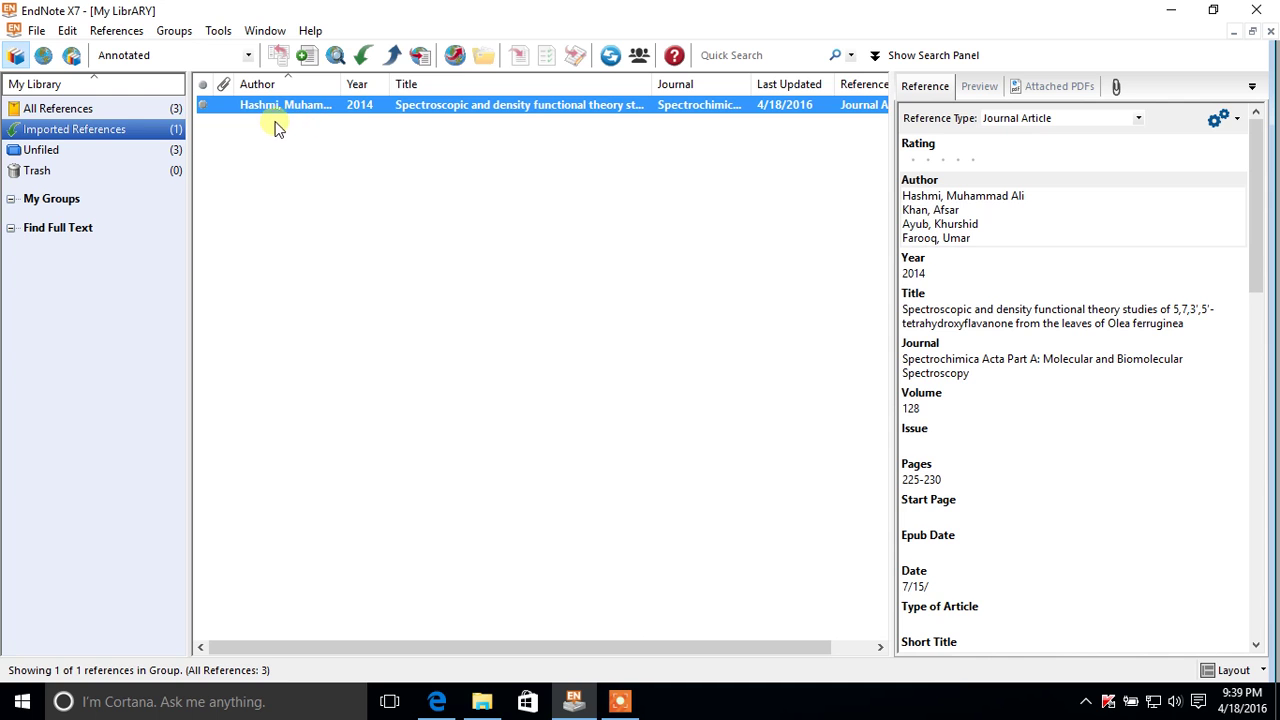
# Display all references in the library to review the imported articles, then return to Edge.
pyautogui.click(140, 110)
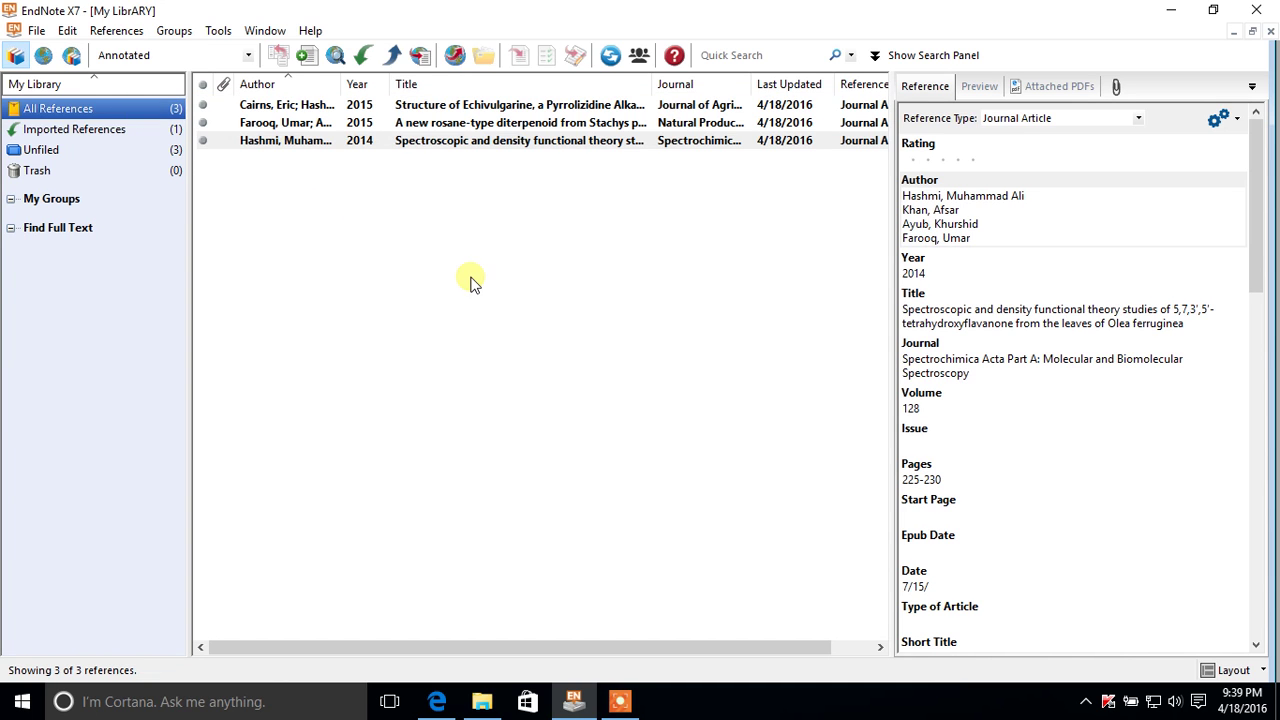
pyautogui.moveTo(472, 261); pyautogui.dragTo(490, 236)
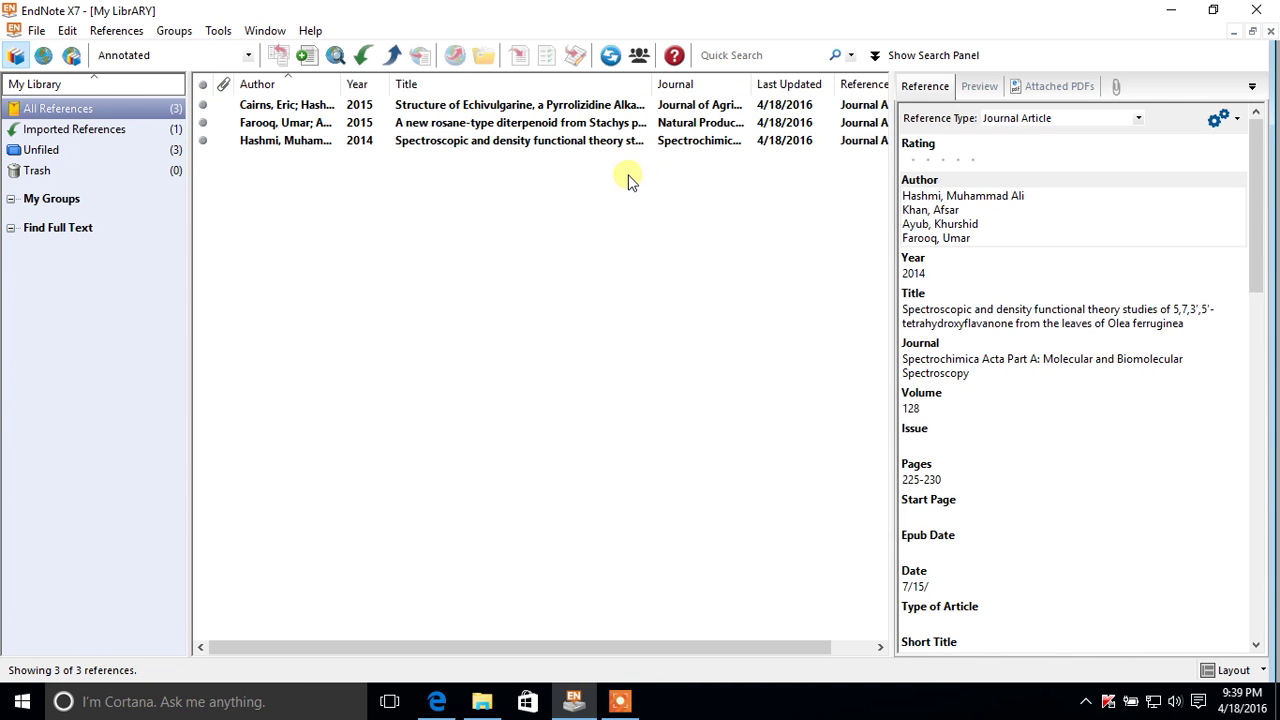
pyautogui.click(1182, 16)
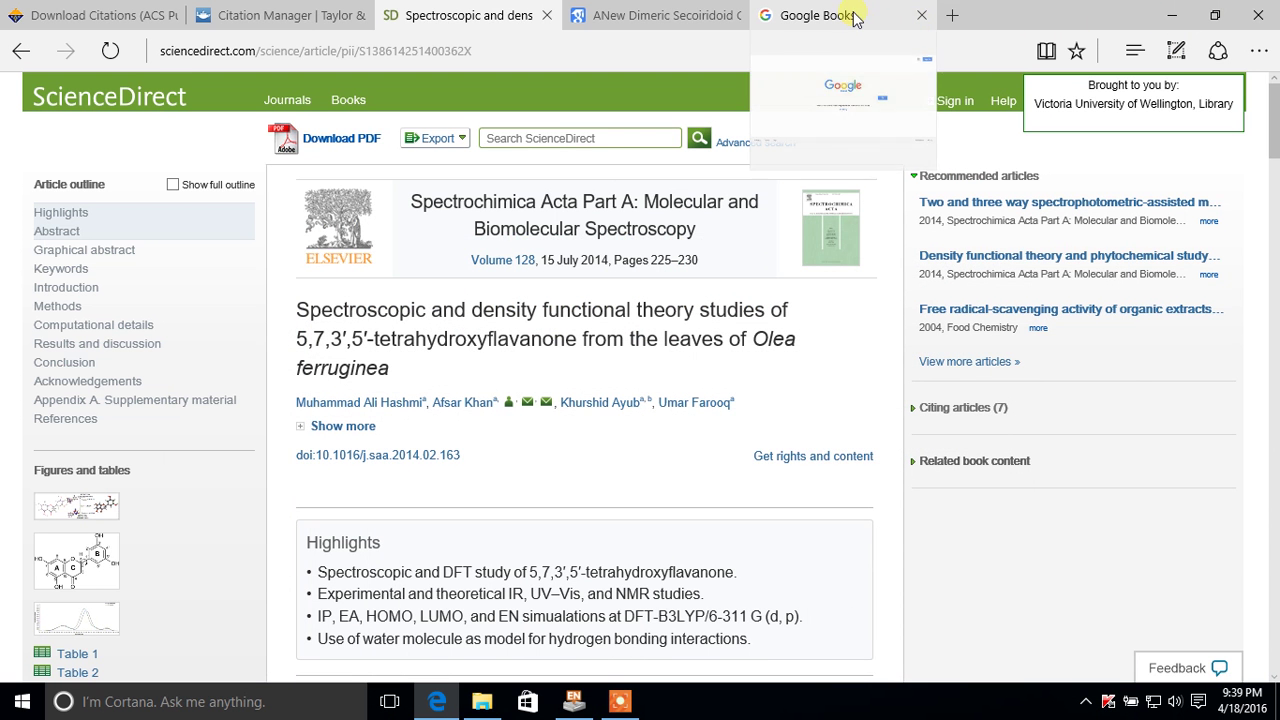
# Search Google Books for "organic chemistry" and open the first book in the results.
pyautogui.click(855, 18)
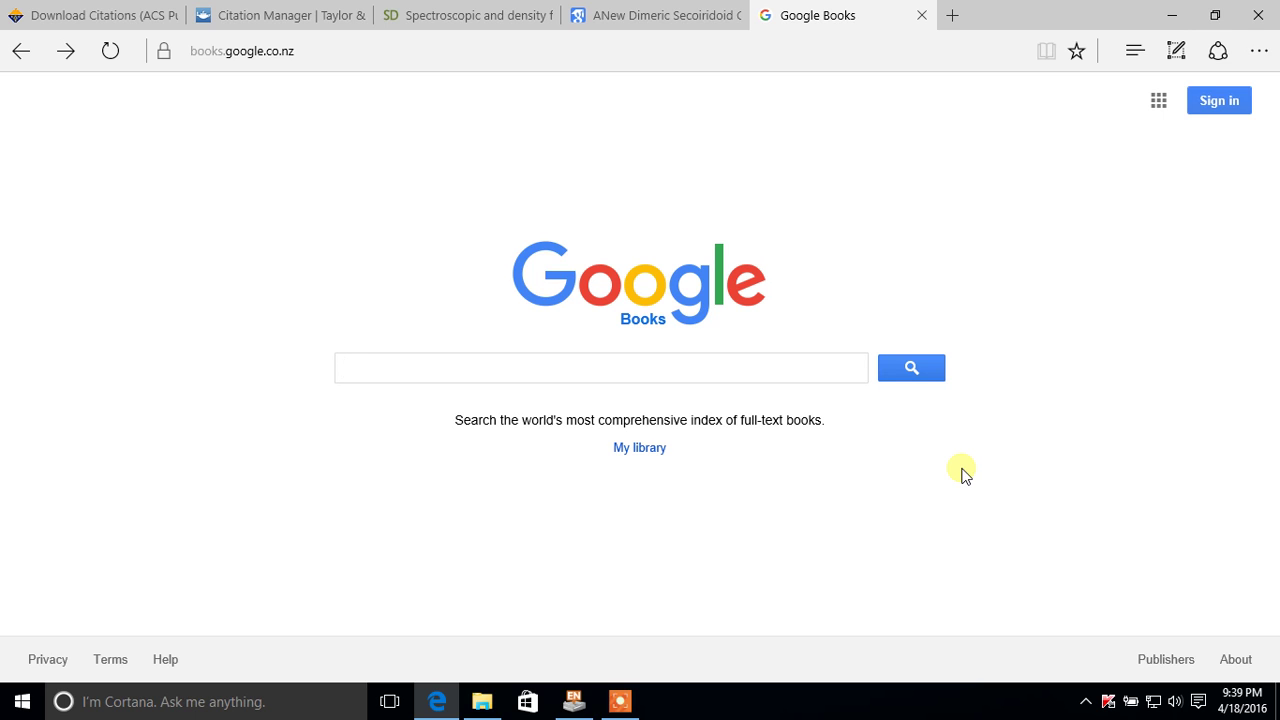
pyautogui.write('rganic')
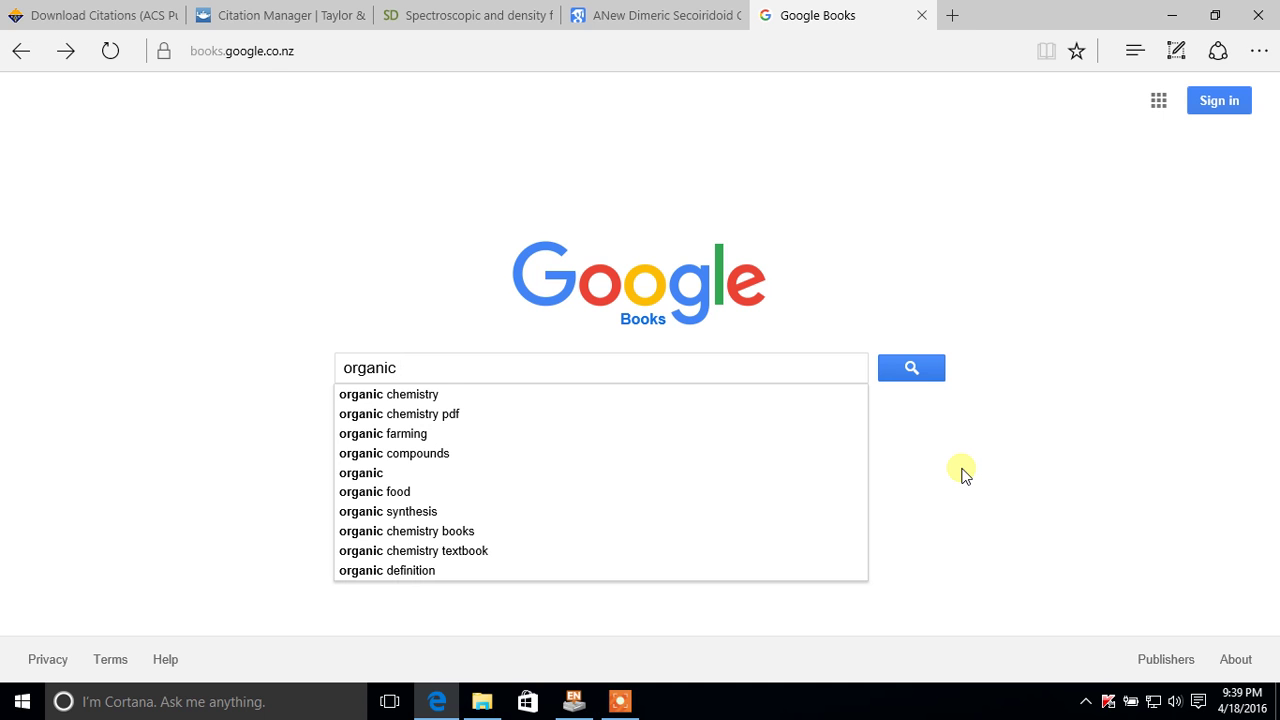
pyautogui.write(' chemistry')
pyautogui.press('Return')
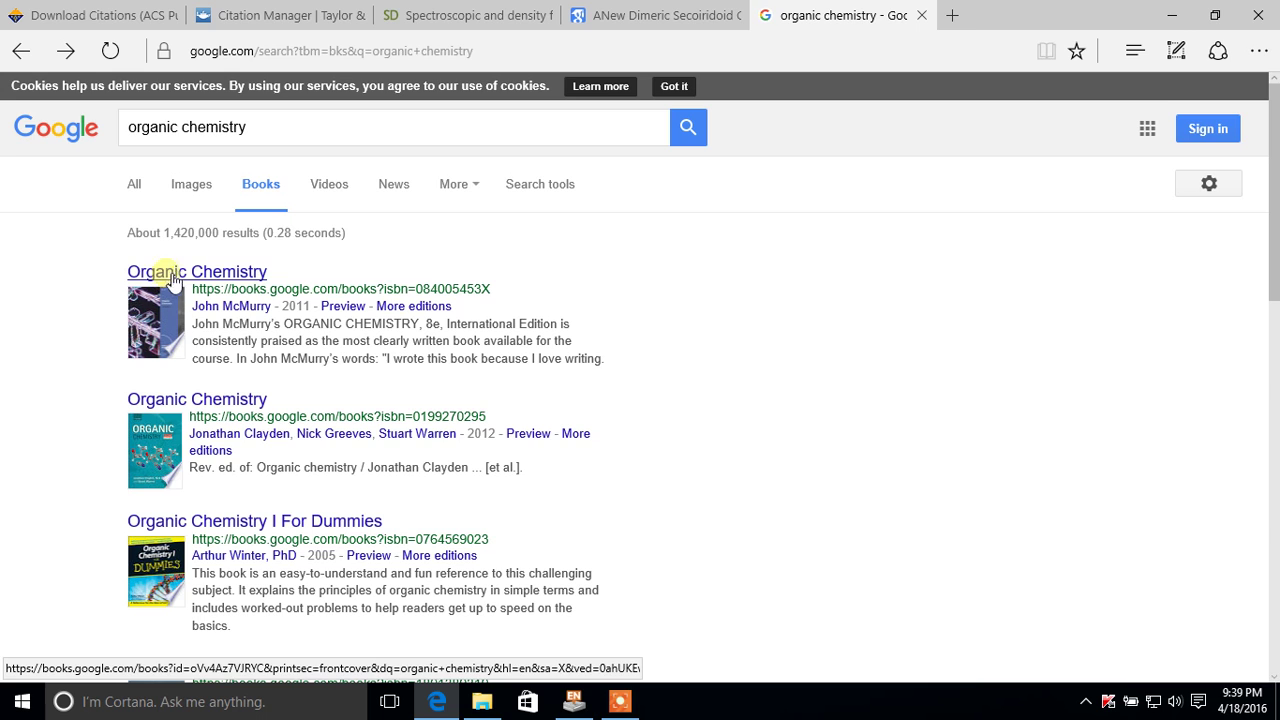
pyautogui.click(173, 277)
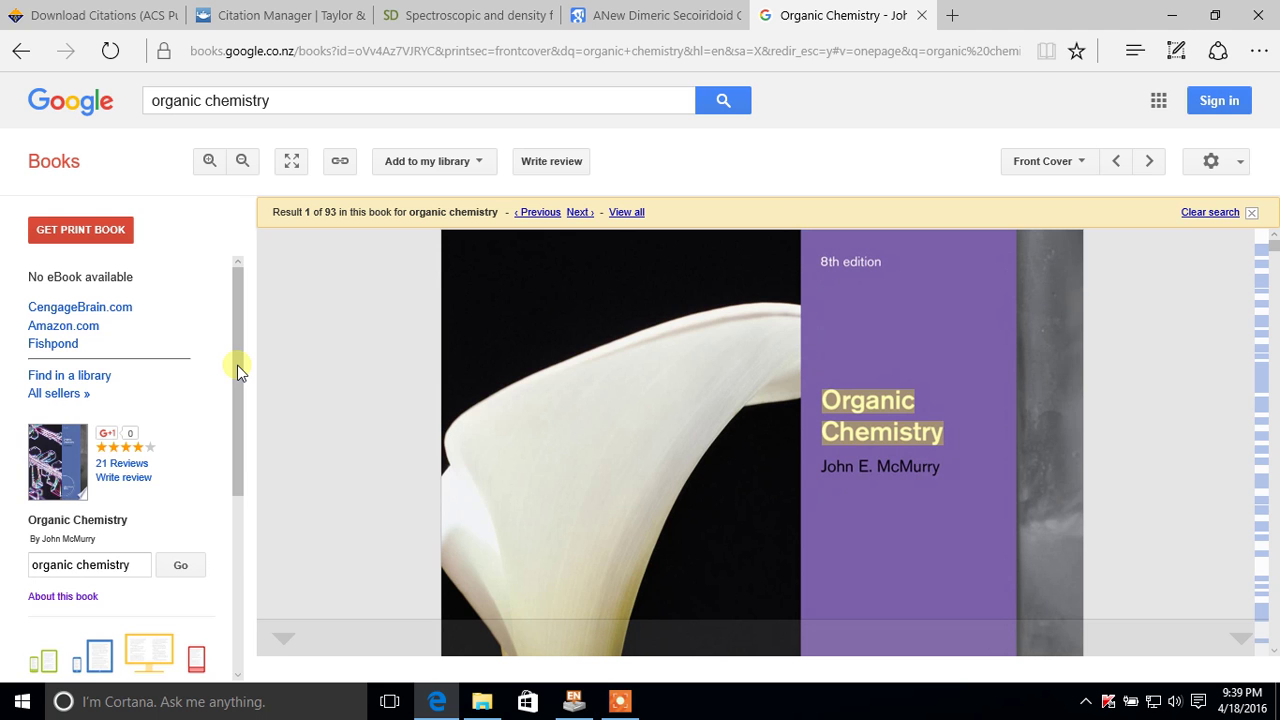
# Open the page about the Organic Chemistry book and go to its bibliographic information.
pyautogui.moveTo(238, 371); pyautogui.dragTo(240, 462)
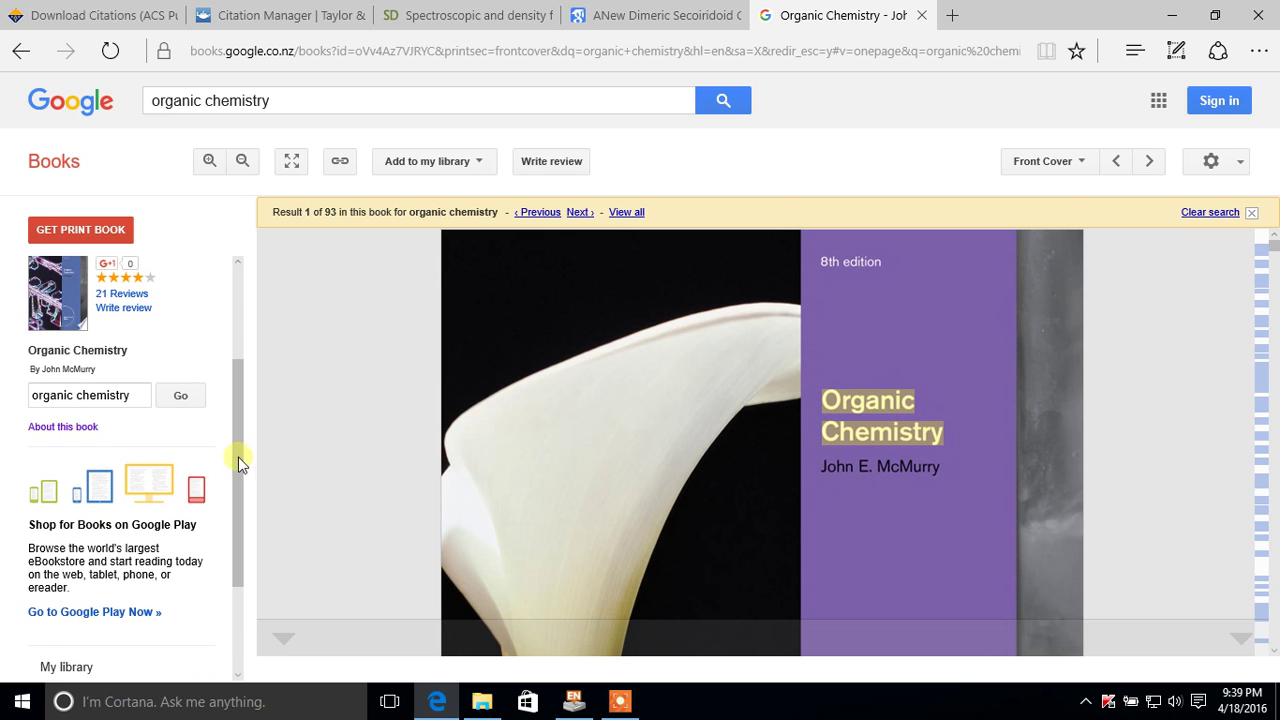
pyautogui.click(63, 427)
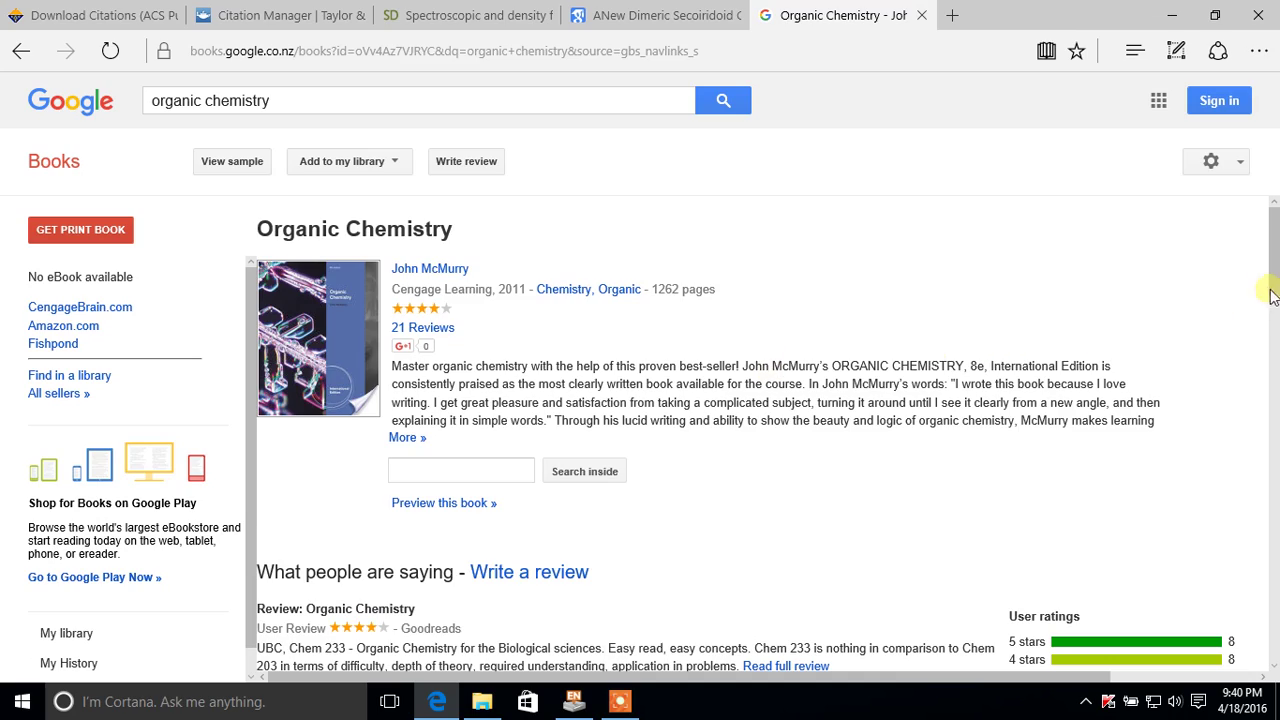
pyautogui.moveTo(1277, 249); pyautogui.dragTo(1276, 620)
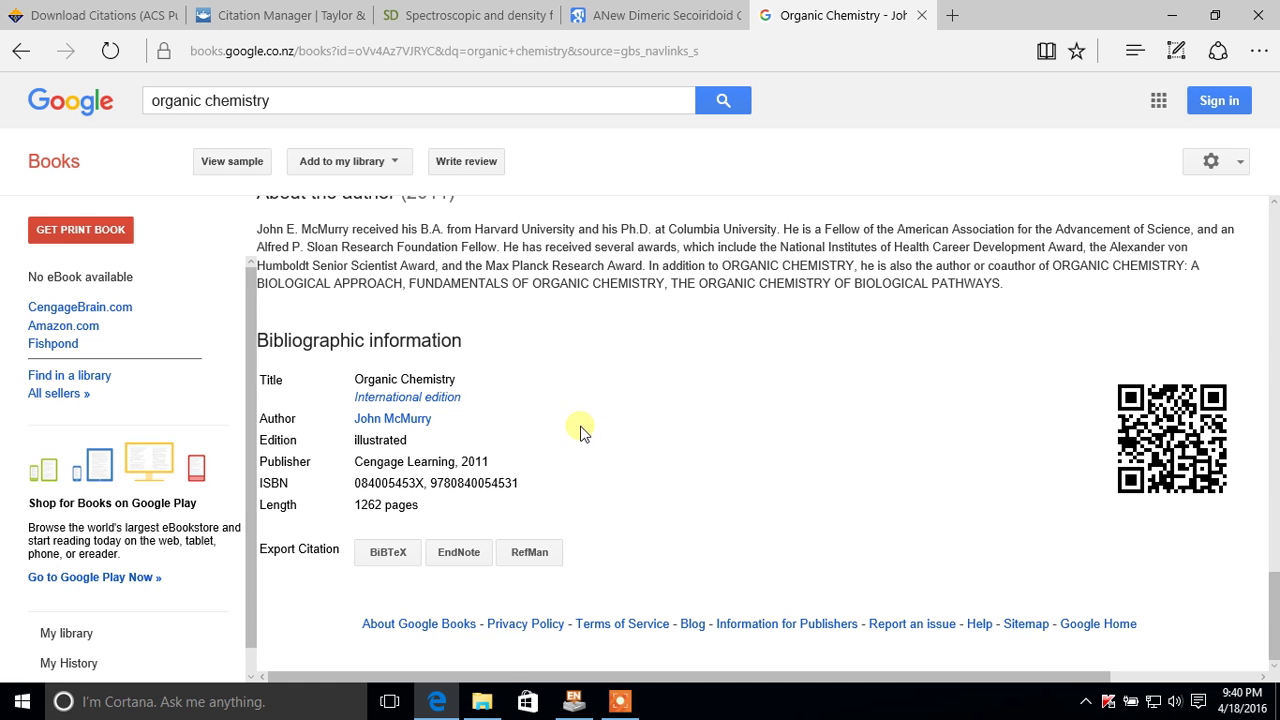
# Export the book's citation in EndNote format into the library, view the imported reference's details, and return to Edge.
pyautogui.click(485, 562)
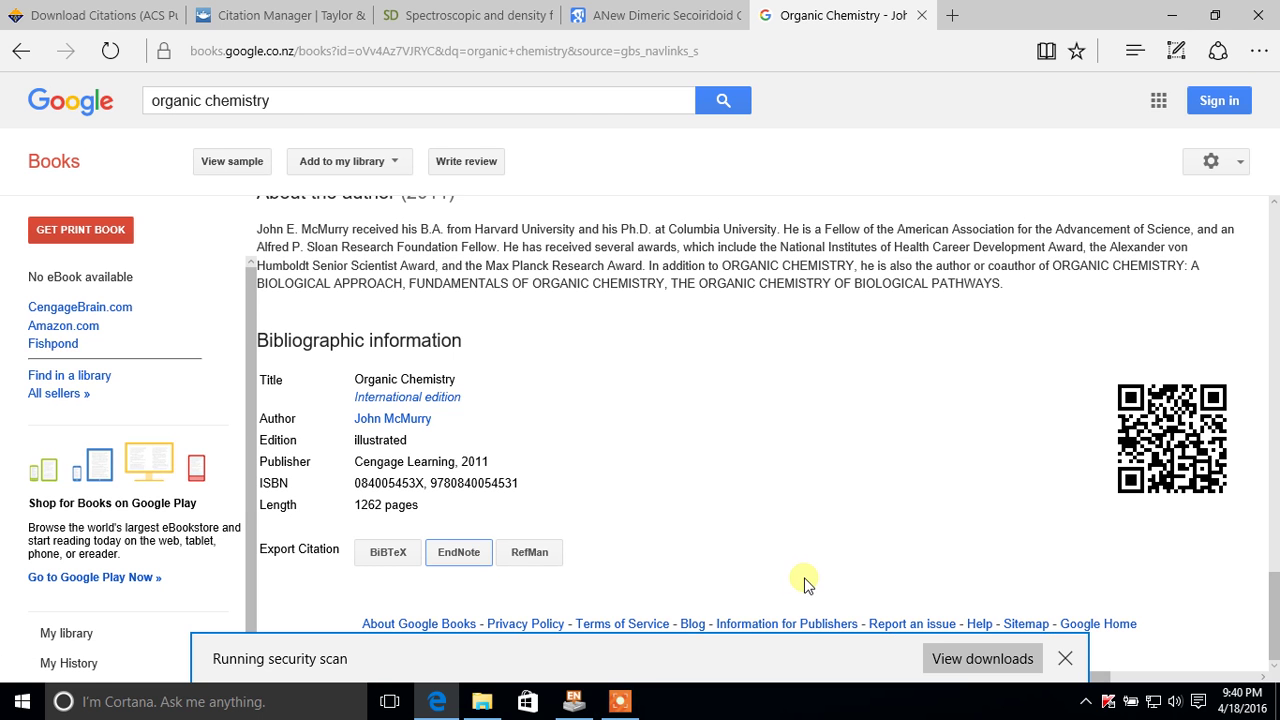
pyautogui.click(745, 657)
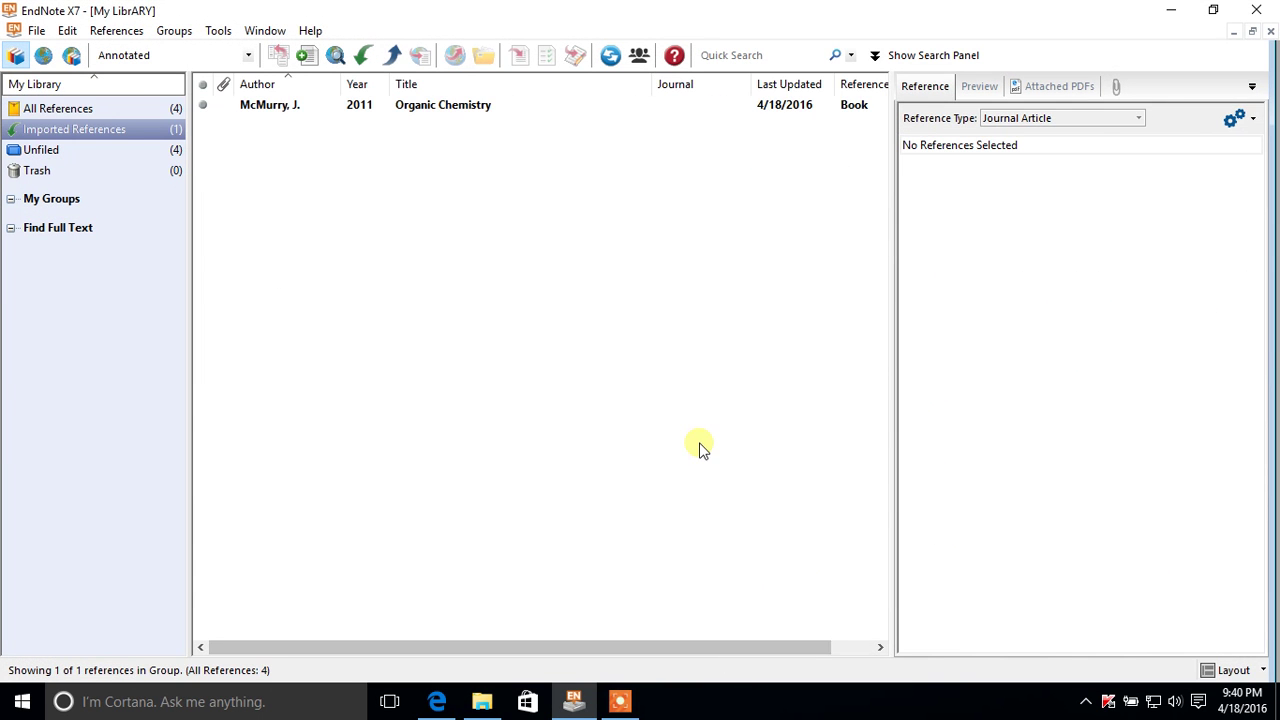
pyautogui.click(445, 108)
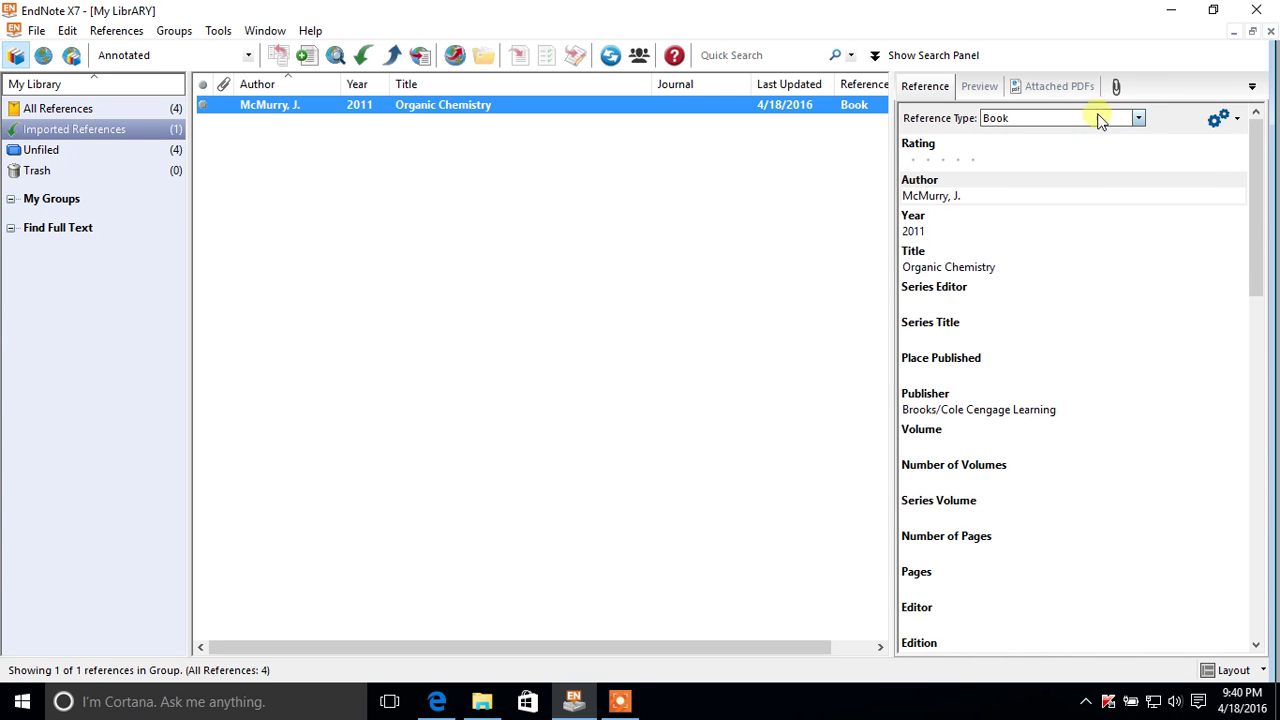
pyautogui.click(1171, 10)
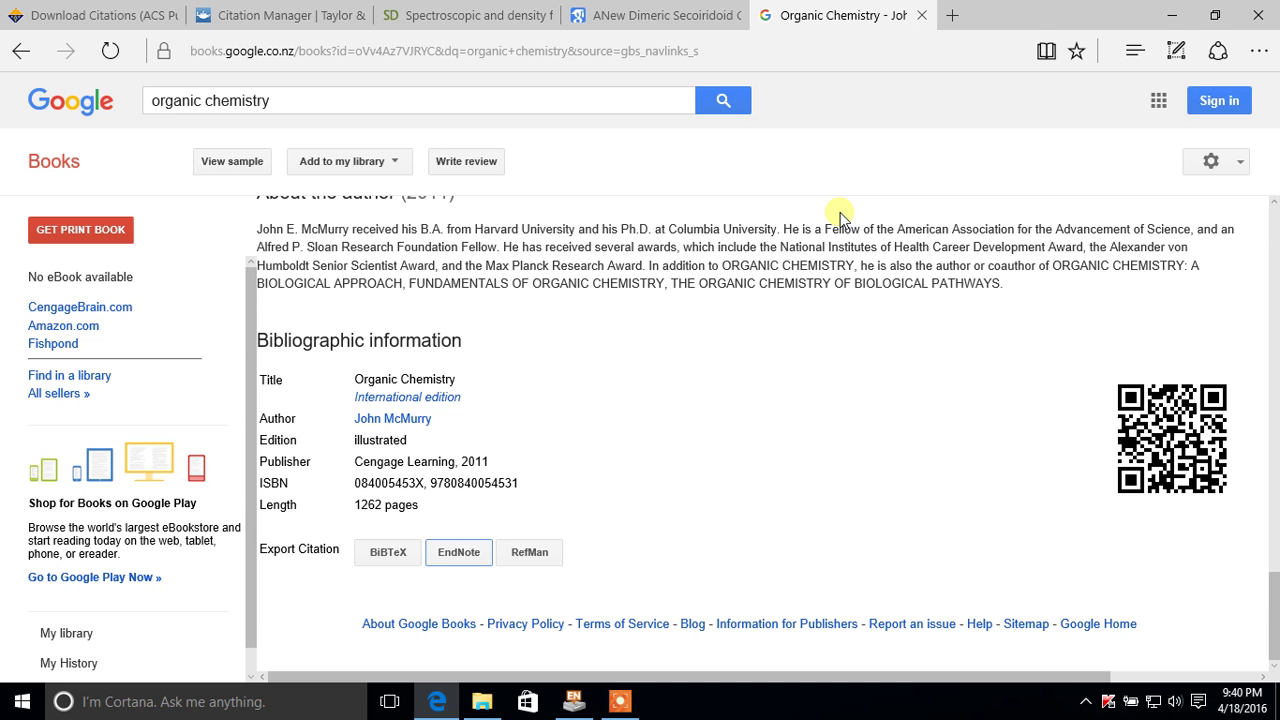
# Export the Google Scholar citation of the dimeric secoiridoid glycoside article in EndNote format and import it into the library.
pyautogui.click(675, 22)
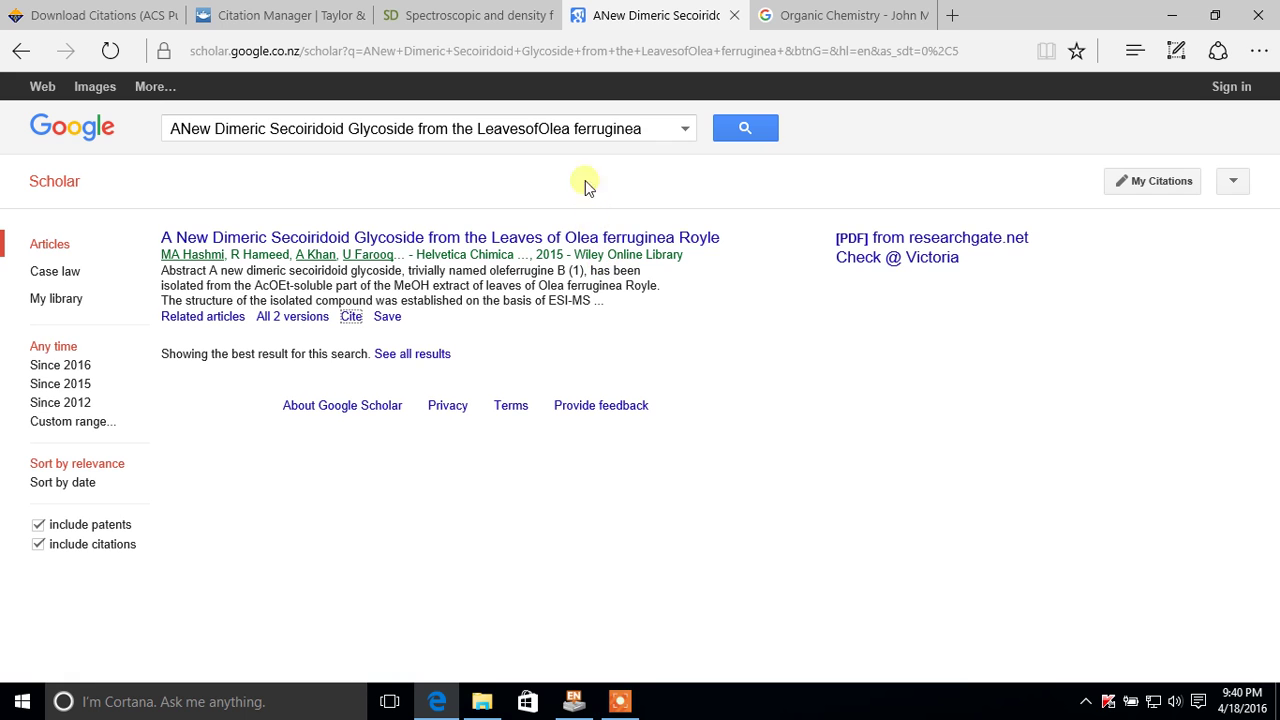
pyautogui.click(672, 130)
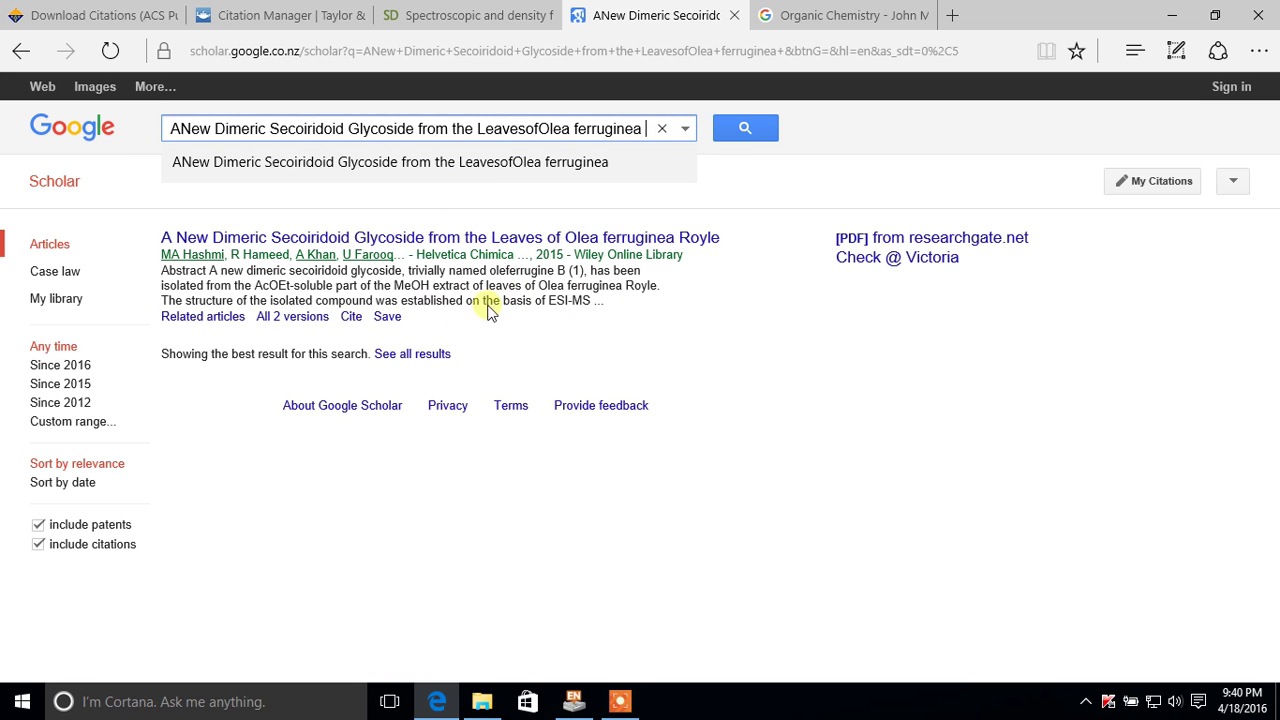
pyautogui.click(545, 341)
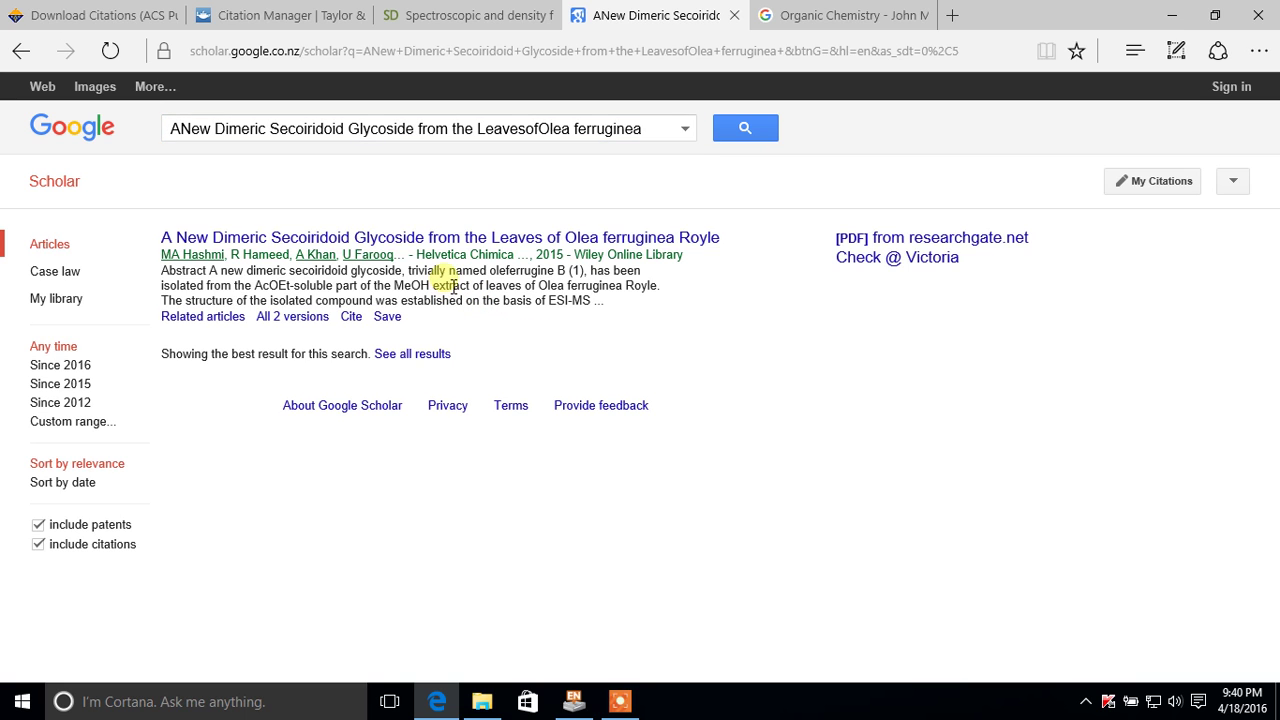
pyautogui.click(360, 317)
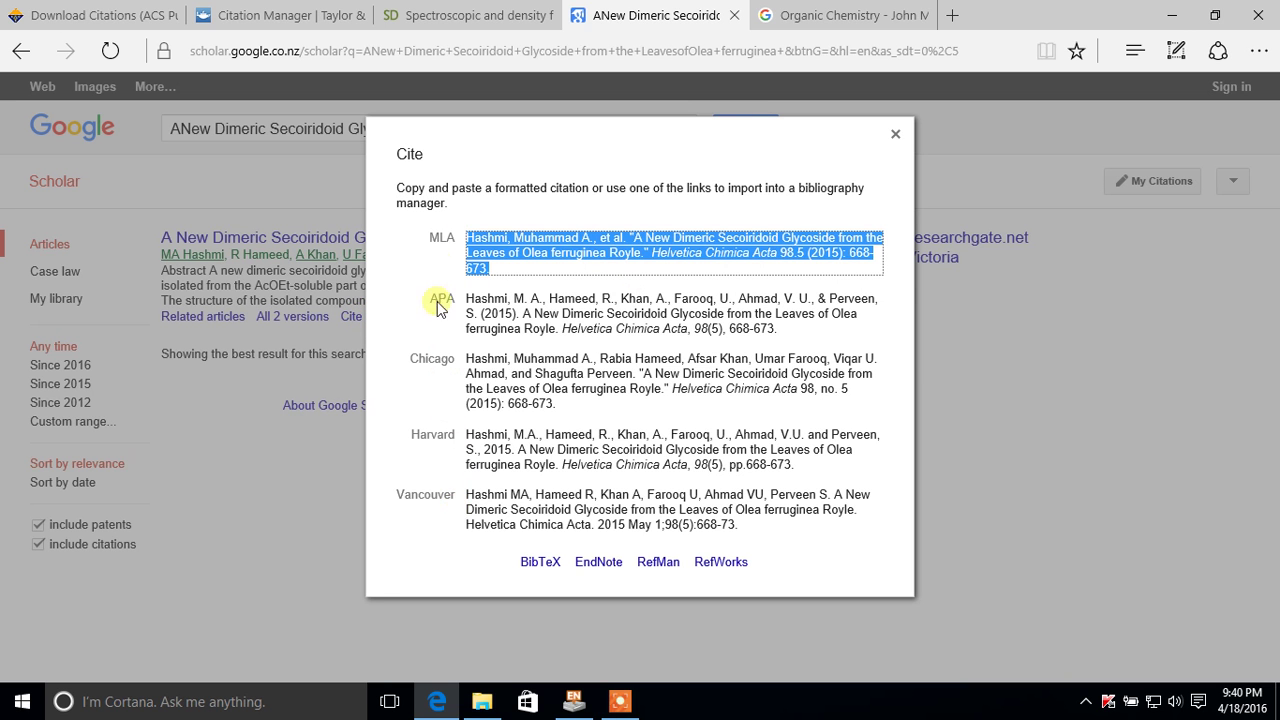
pyautogui.click(600, 563)
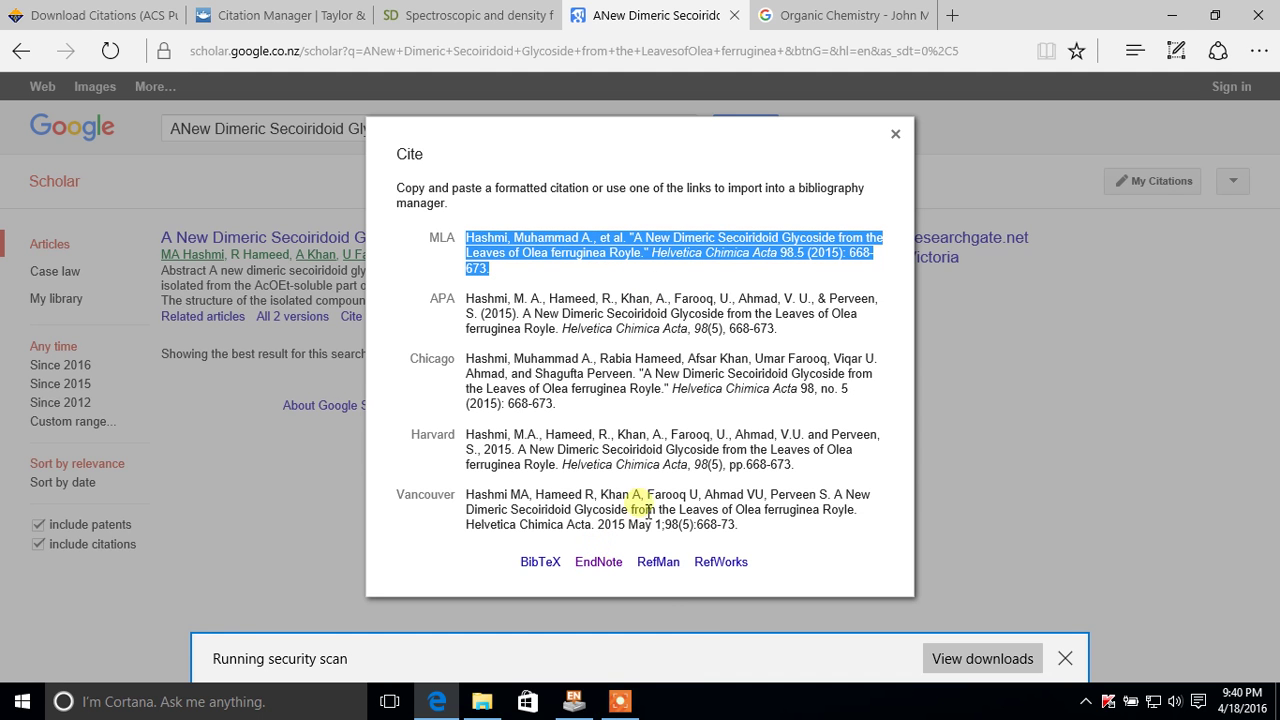
pyautogui.click(715, 658)
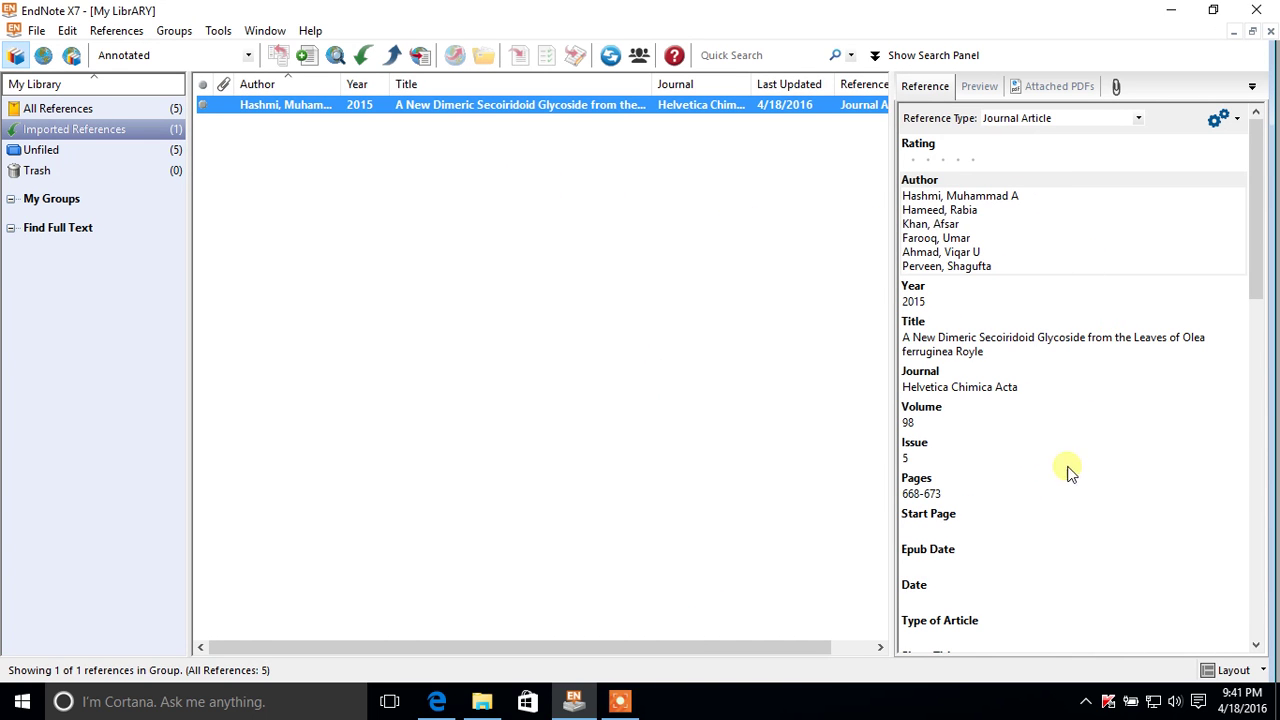
# Examine the imported glycoside article's reference fields, then display all references in the library.
pyautogui.scroll(-5, 1050, 295)
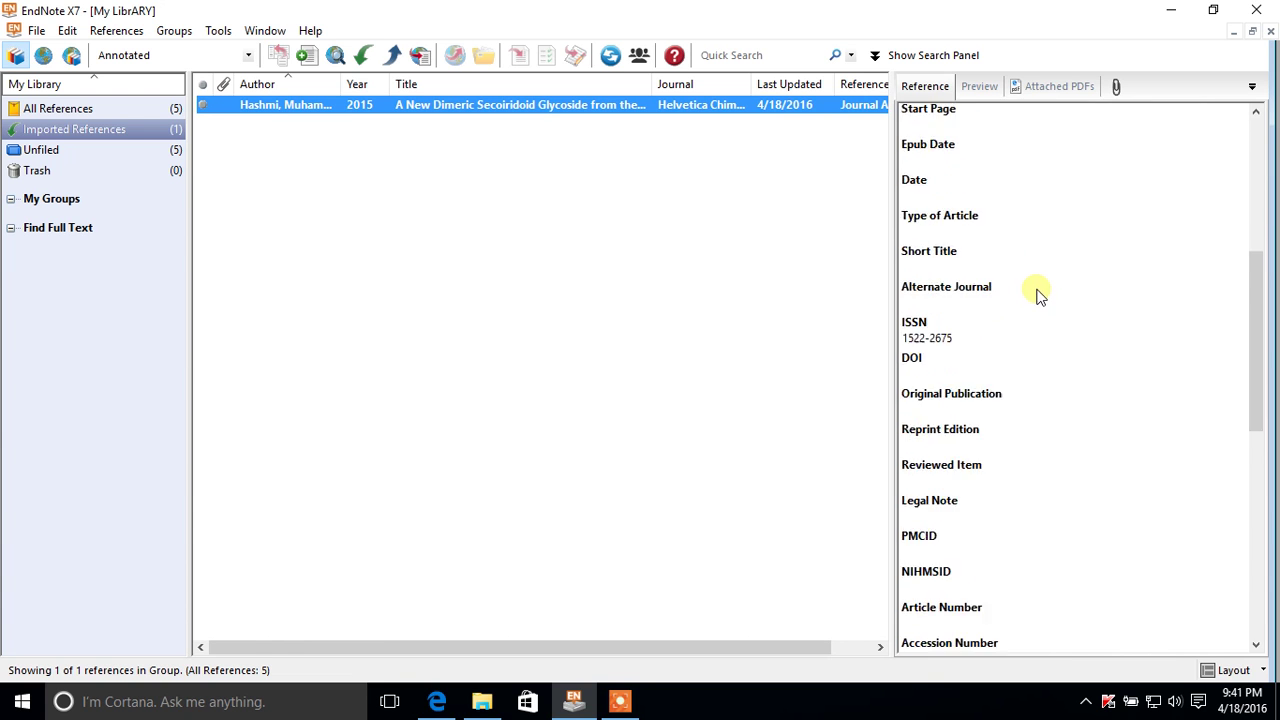
pyautogui.scroll(5, 1037, 293)
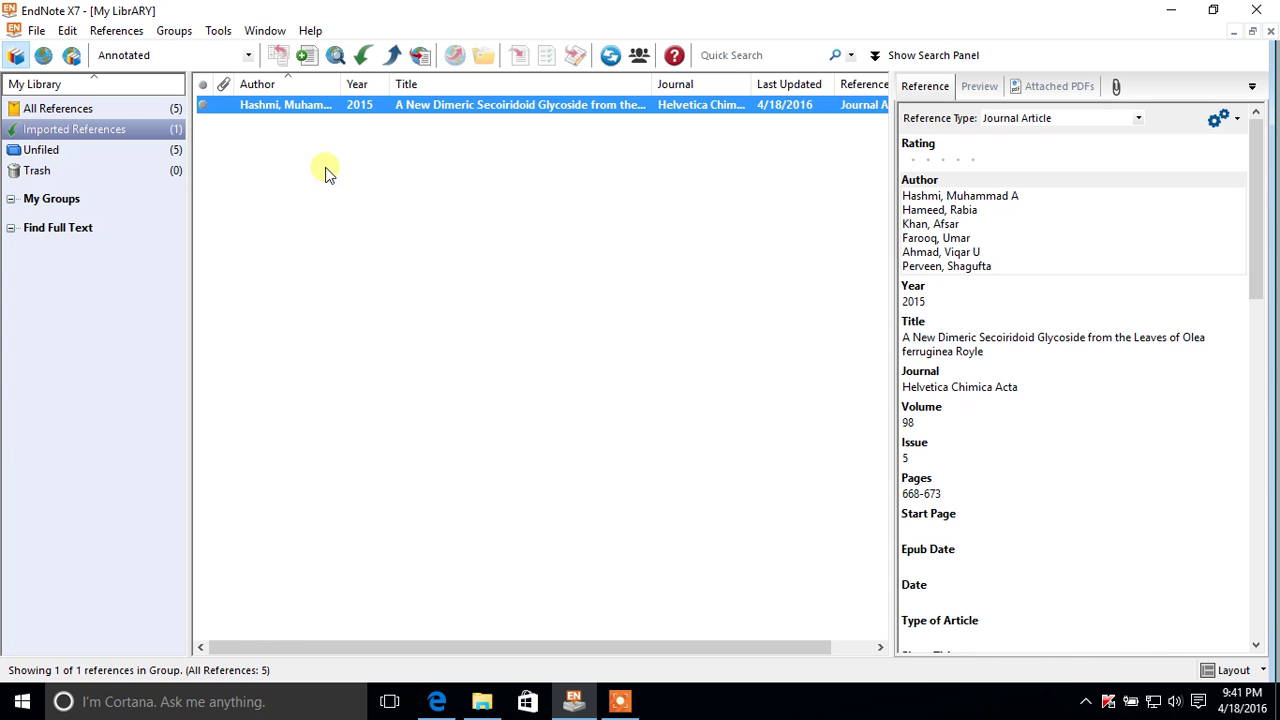
pyautogui.click(157, 107)
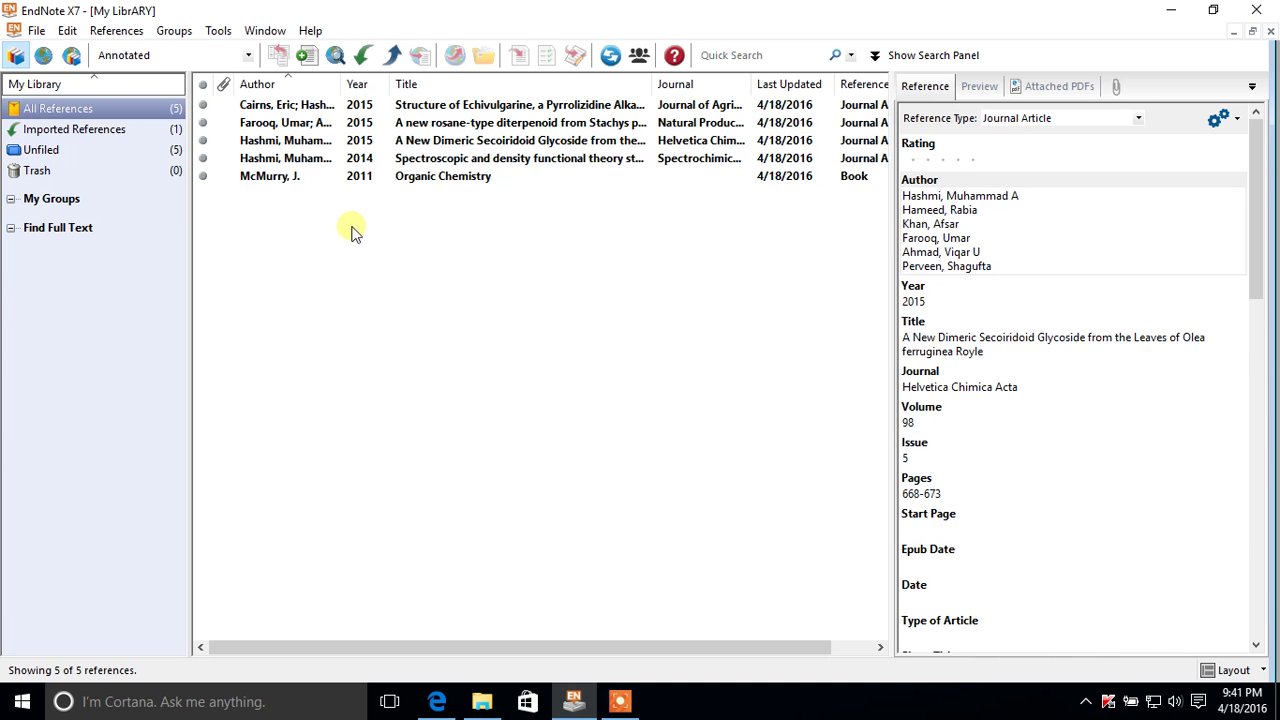
# Create a new reference and browse the available reference types, keeping Journal Article.
pyautogui.click(104, 31)
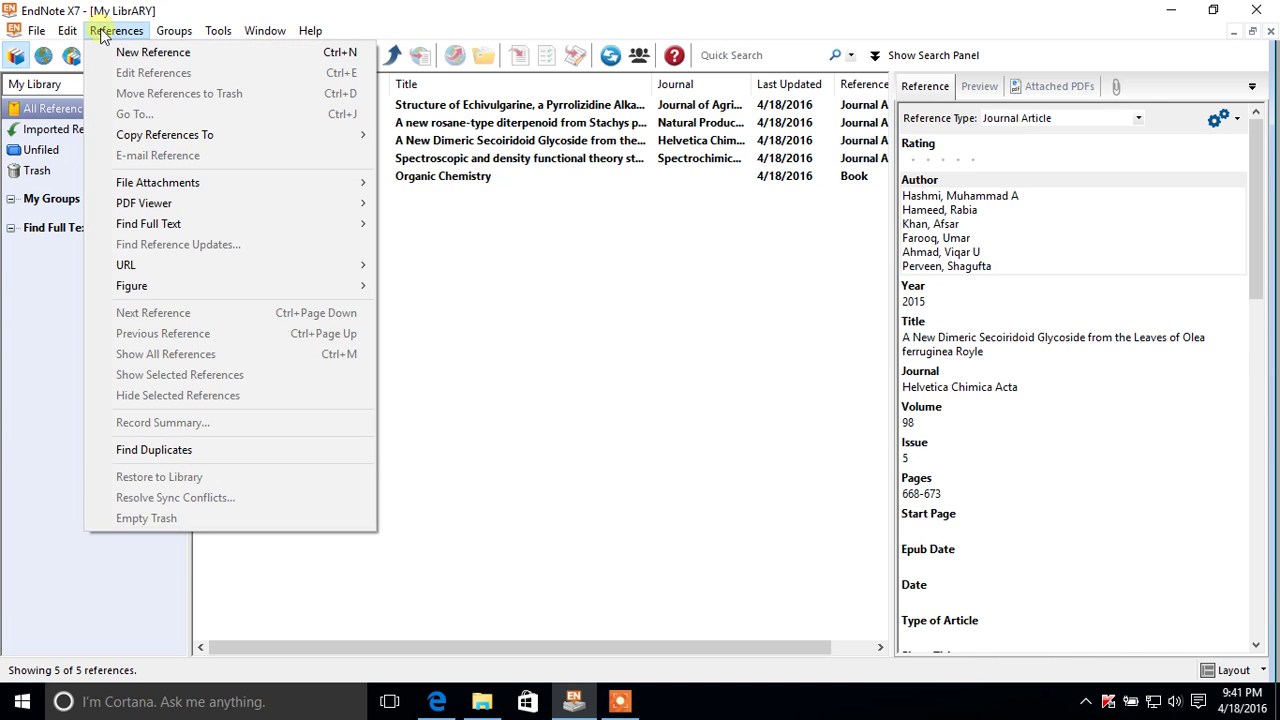
pyautogui.click(107, 53)
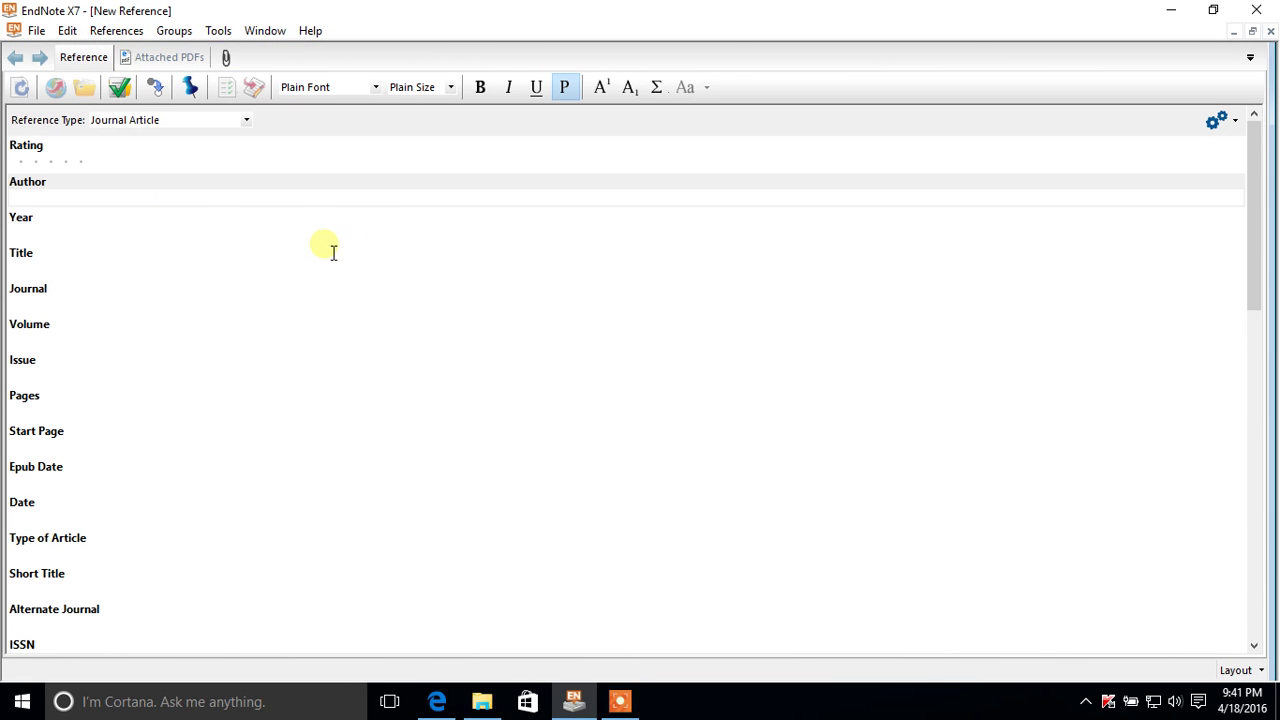
pyautogui.click(197, 117)
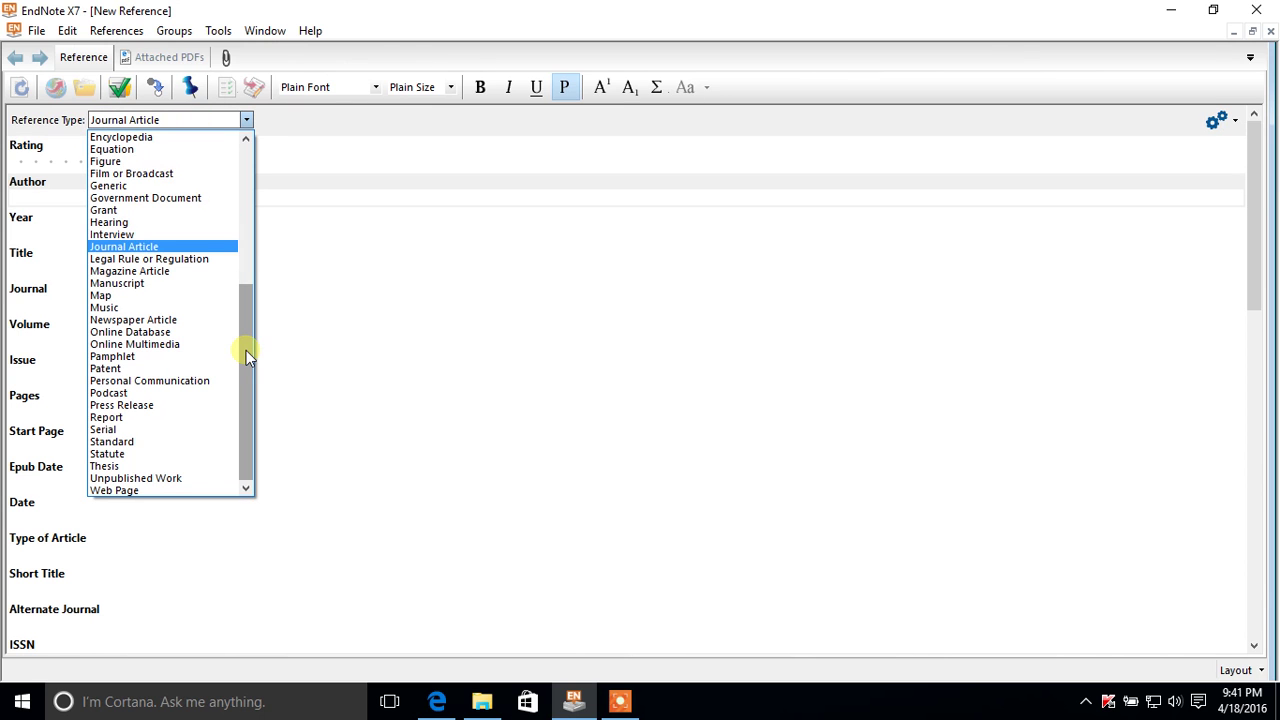
pyautogui.moveTo(246, 350); pyautogui.dragTo(257, 195)
pyautogui.click(304, 148)
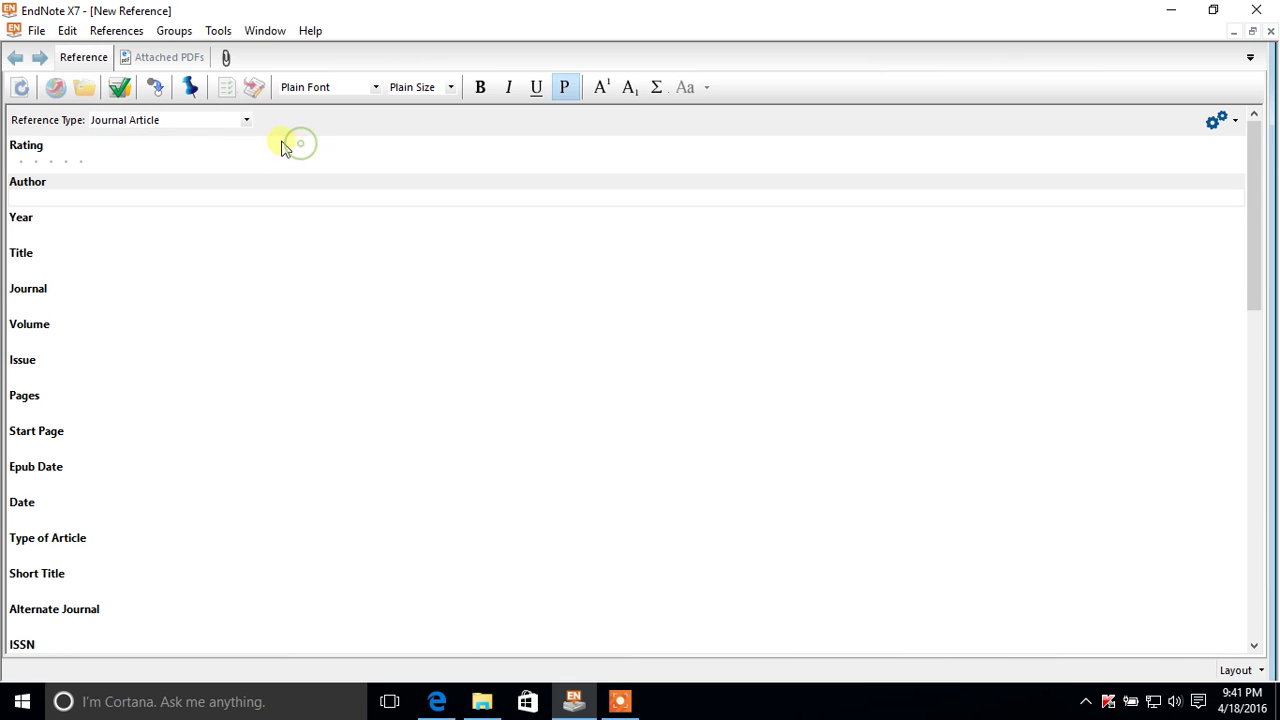
# Fill in the new reference's author as "Author Name" and move on to the year field.
pyautogui.click(96, 208)
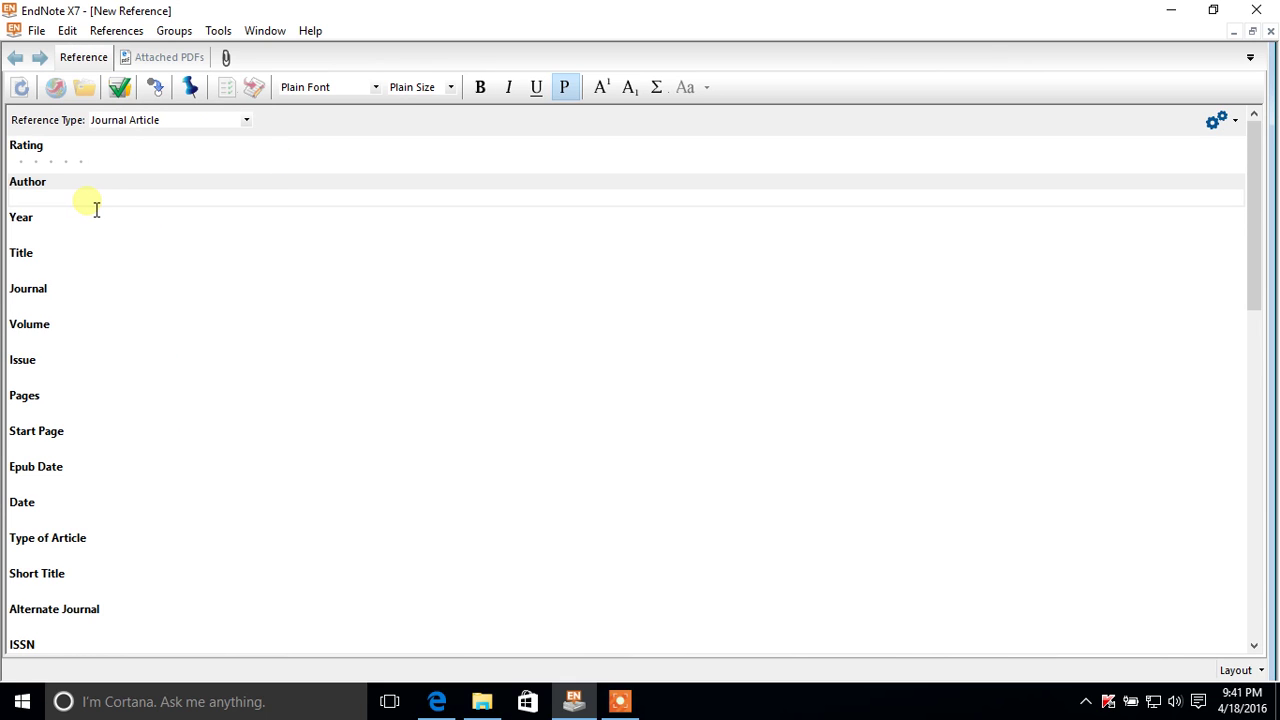
pyautogui.write('Author Name')
pyautogui.press('Tab')
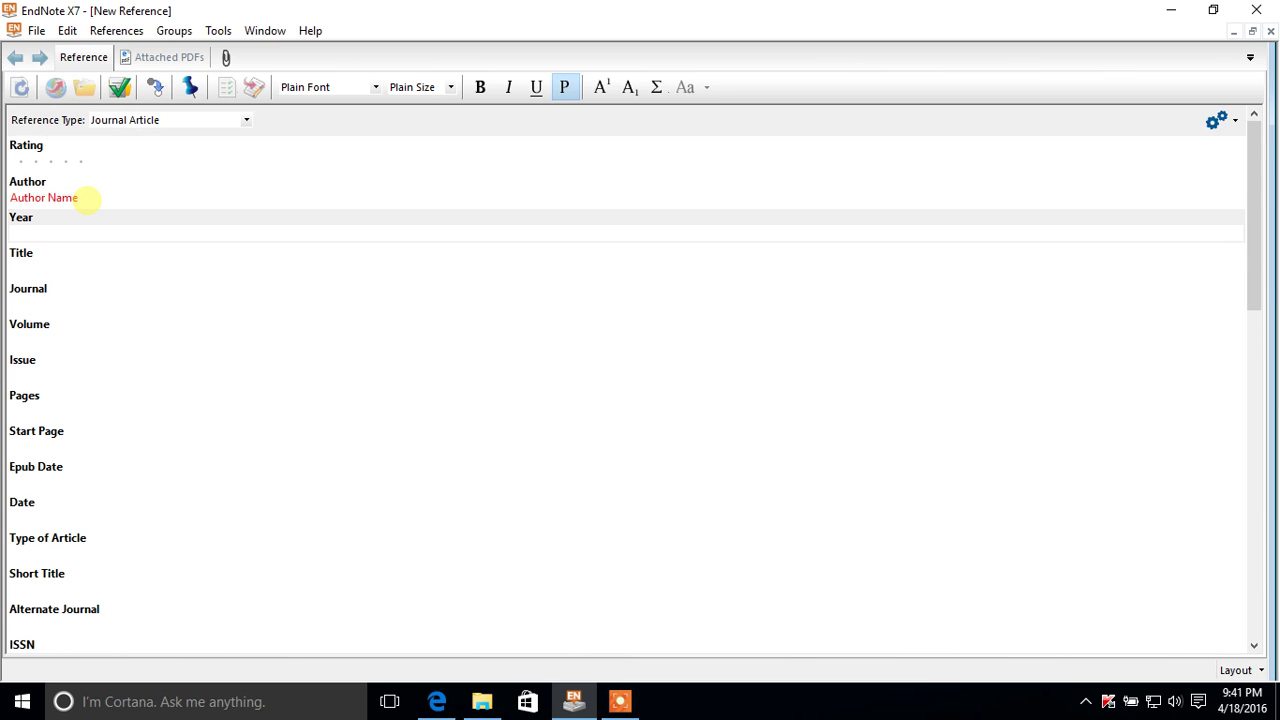
# Fill in the new reference with year 2016, title "Title" and the journal Journal of Agricultural and Food Chemistry.
pyautogui.write('2016')
pyautogui.press('Tab')
pyautogui.write('Title')
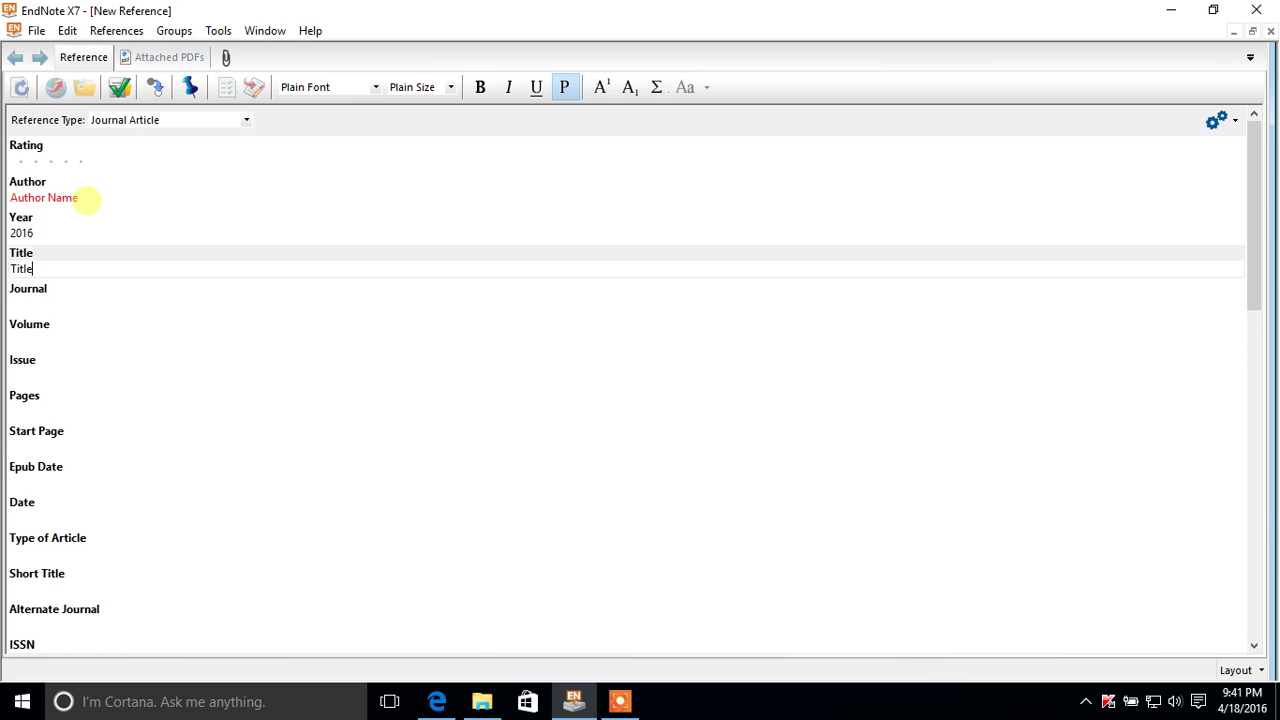
pyautogui.press('Tab')
pyautogui.write('Jou')
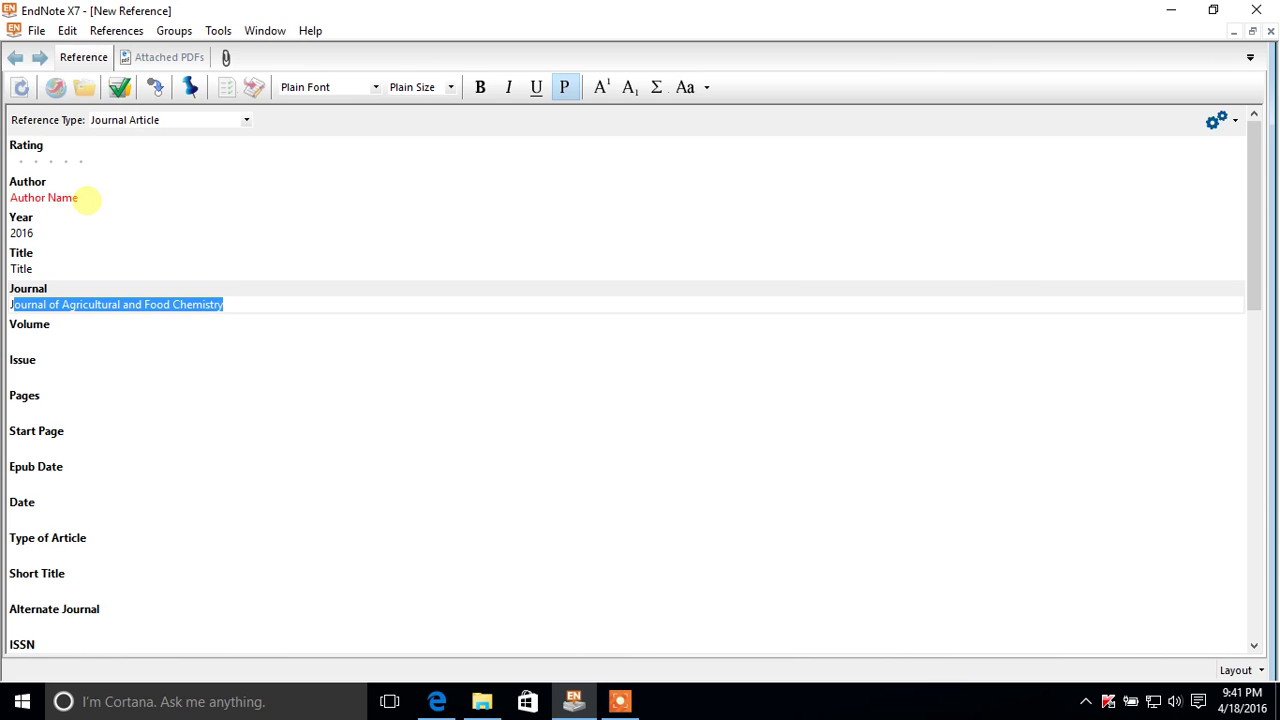
# Enter volume 12 and pages 15-18, leaving the issue blank, and close the reference to store it in the library.
pyautogui.press('Tab')
pyautogui.write('12')
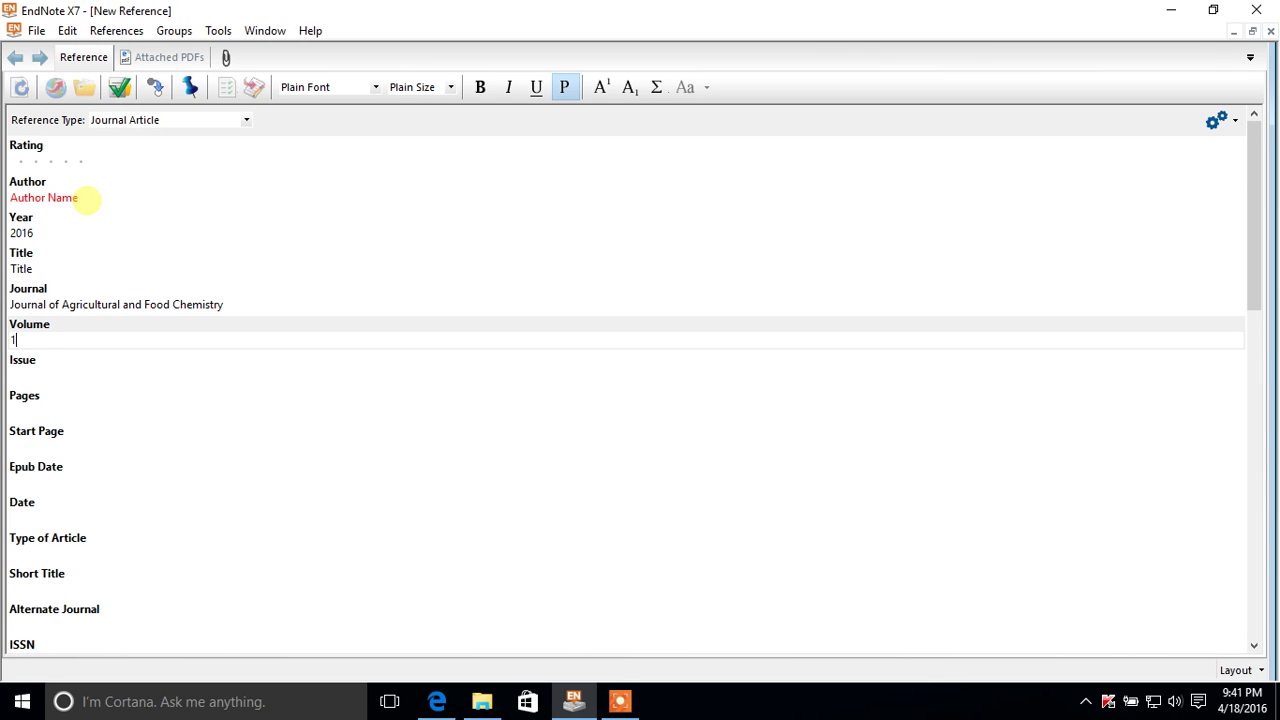
pyautogui.press('Tab')
pyautogui.press('Tab')
pyautogui.write('15-18')
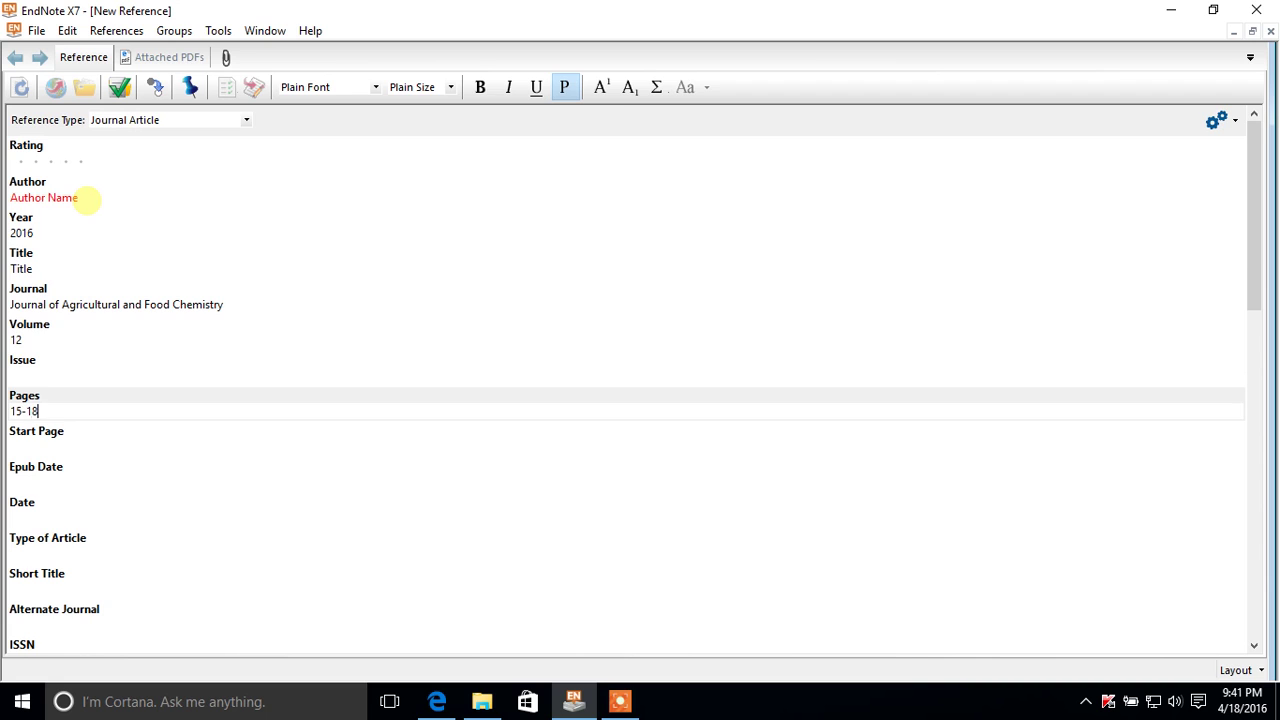
pyautogui.press('Tab')
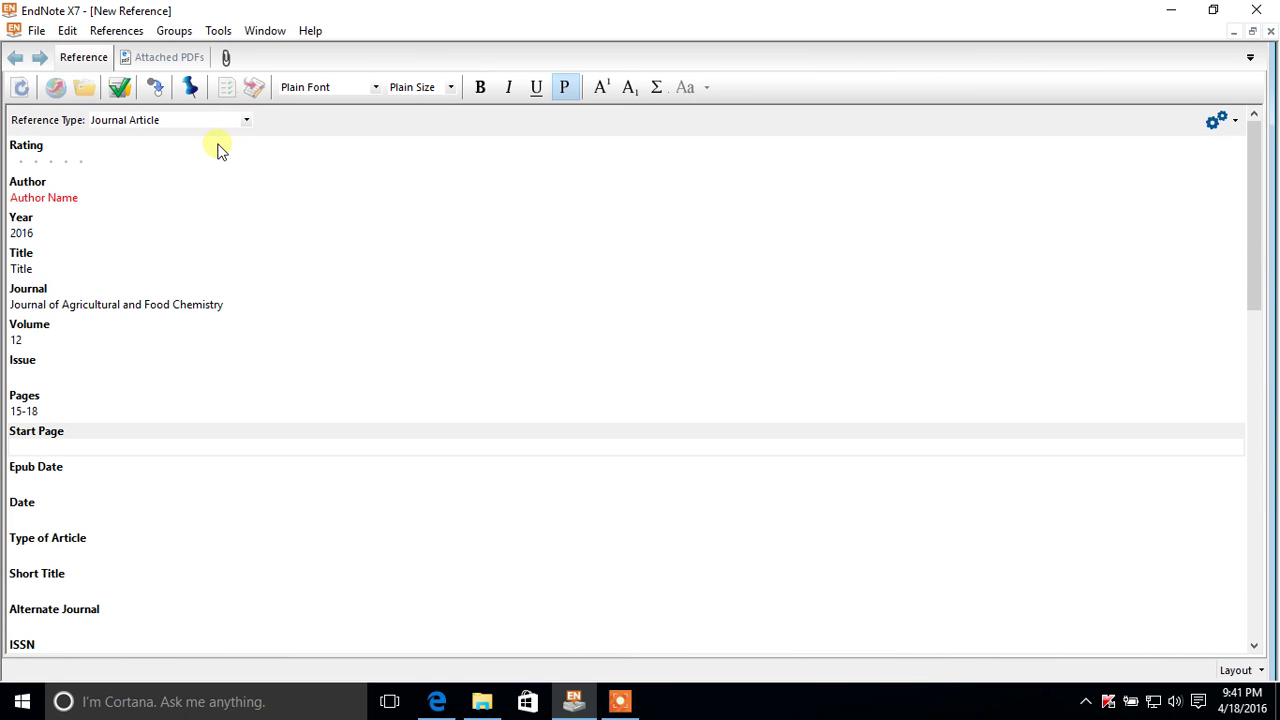
pyautogui.click(37, 31)
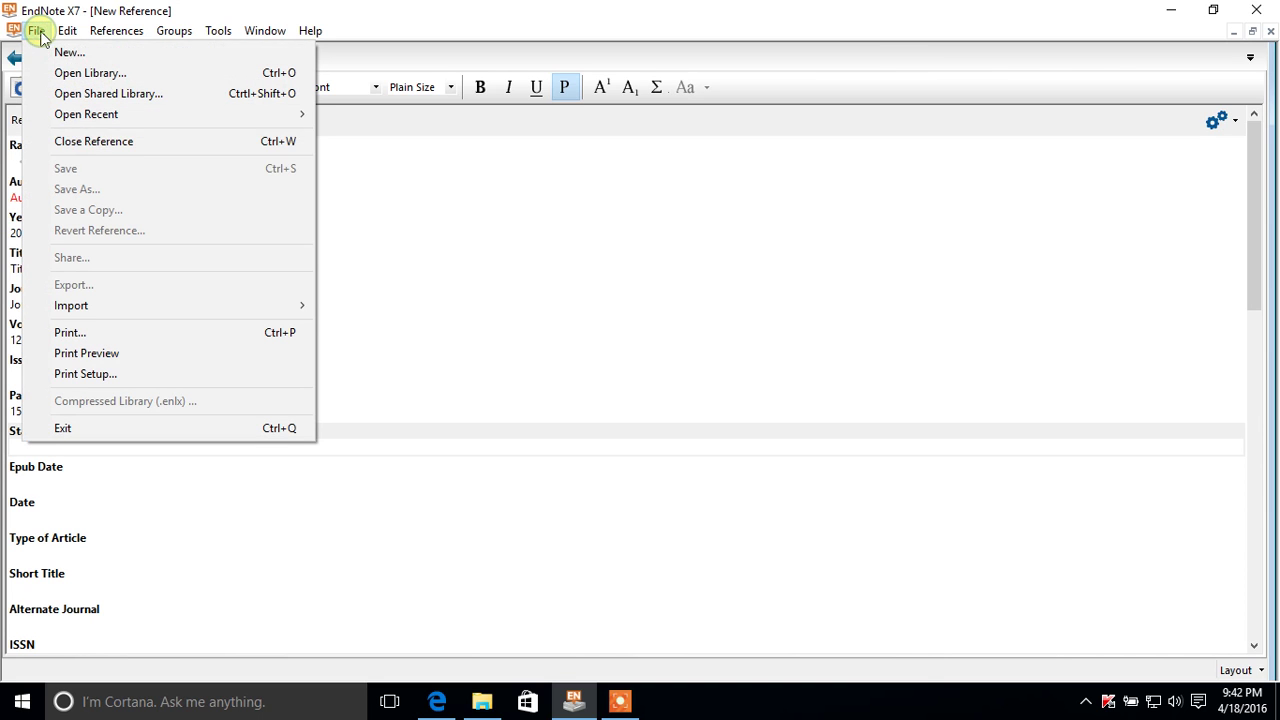
pyautogui.click(117, 145)
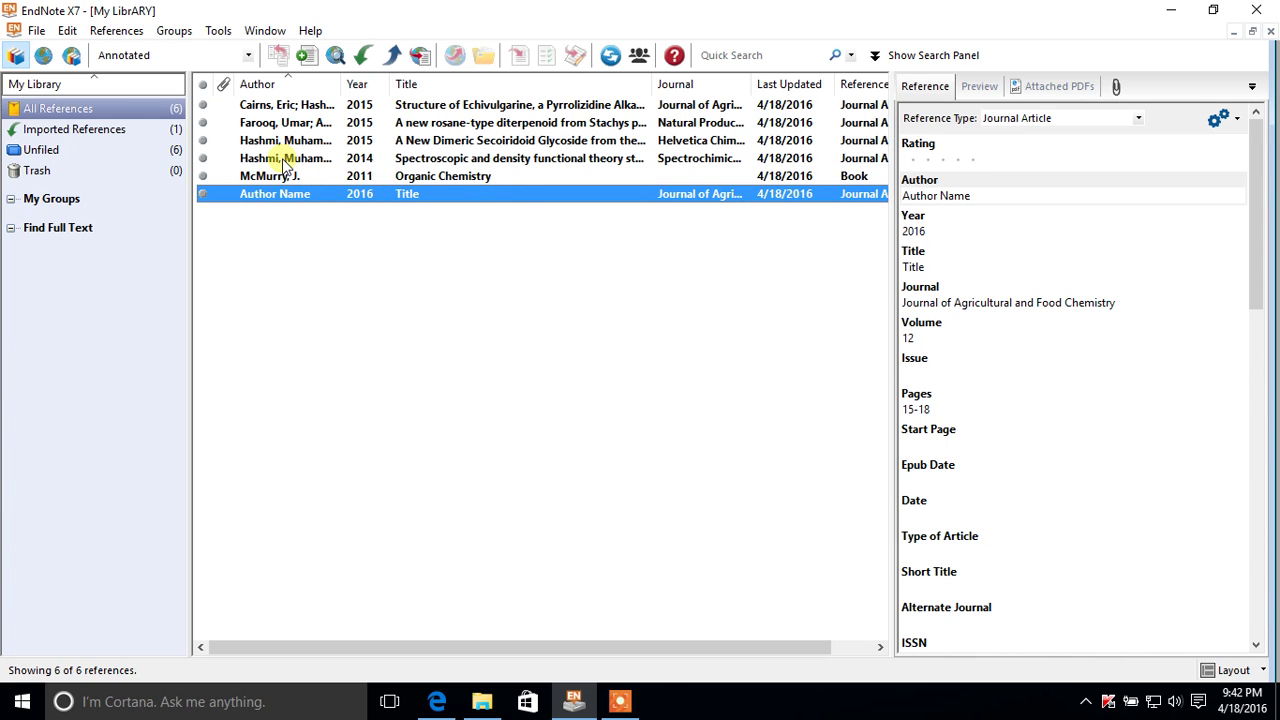
# Sort the reference list by author in descending and ascending order, finishing with a sort by year, newest first.
pyautogui.click(255, 85)
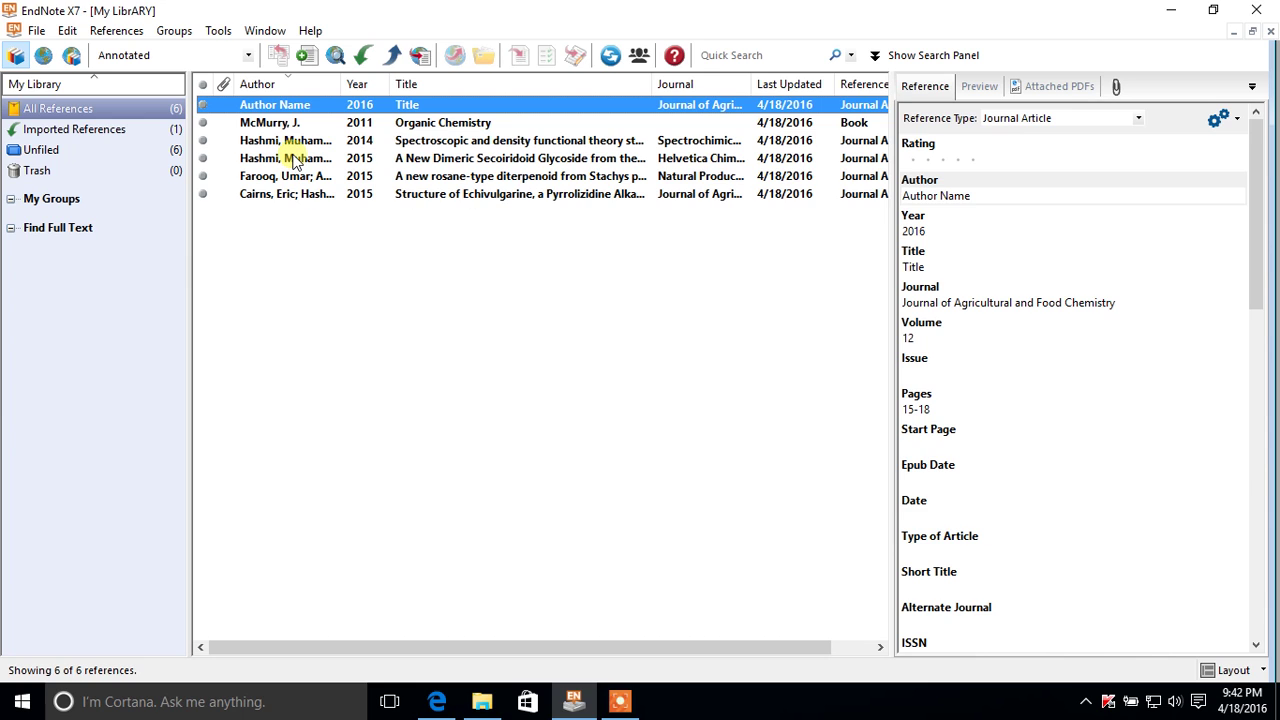
pyautogui.click(282, 86)
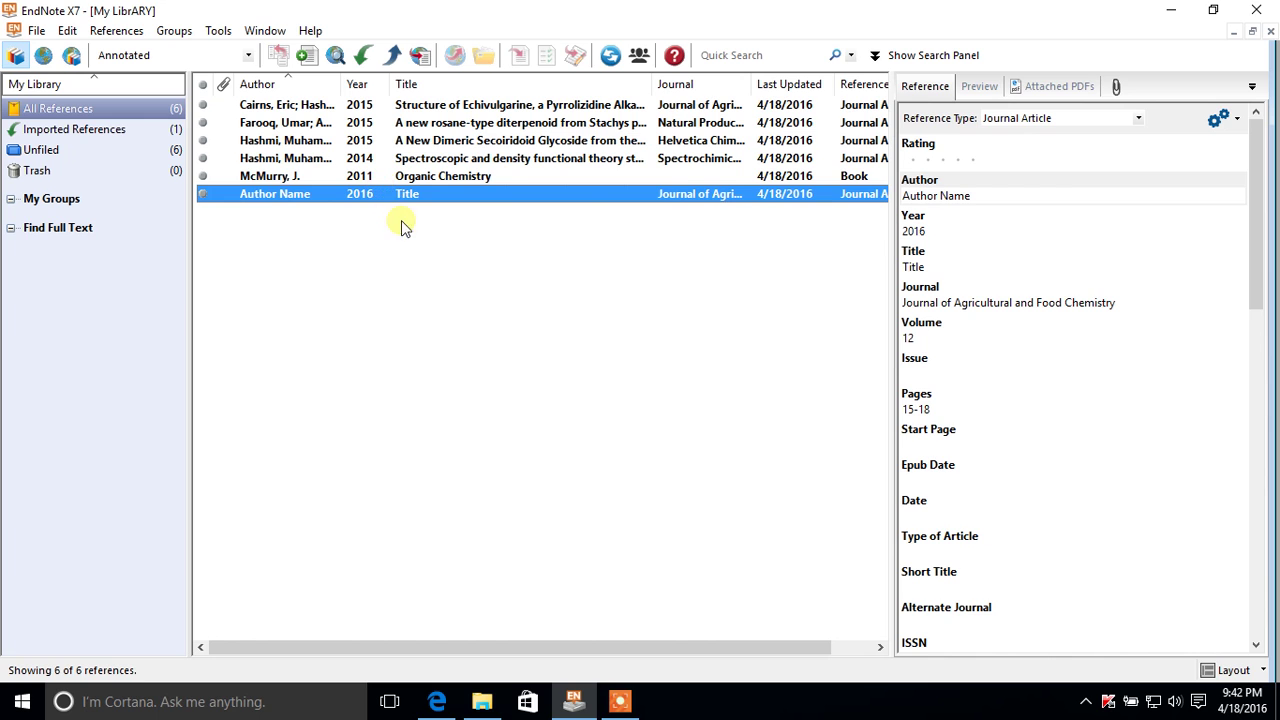
pyautogui.click(378, 86)
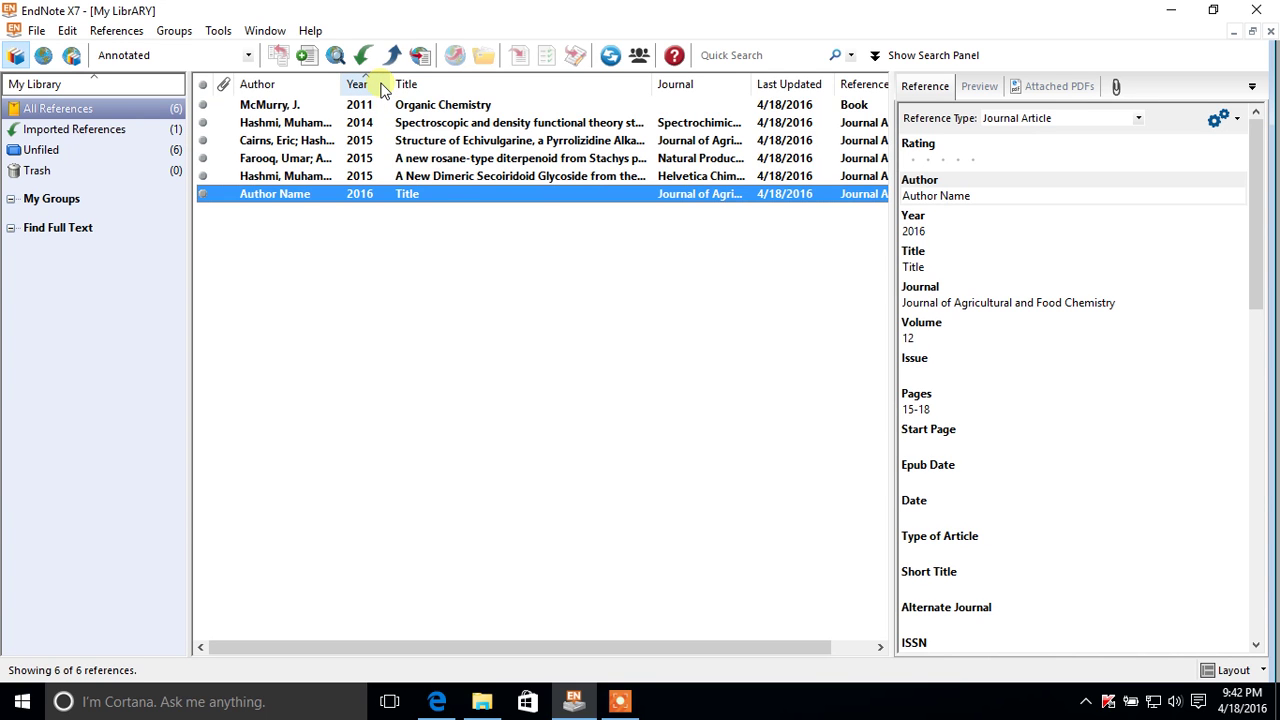
pyautogui.click(381, 88)
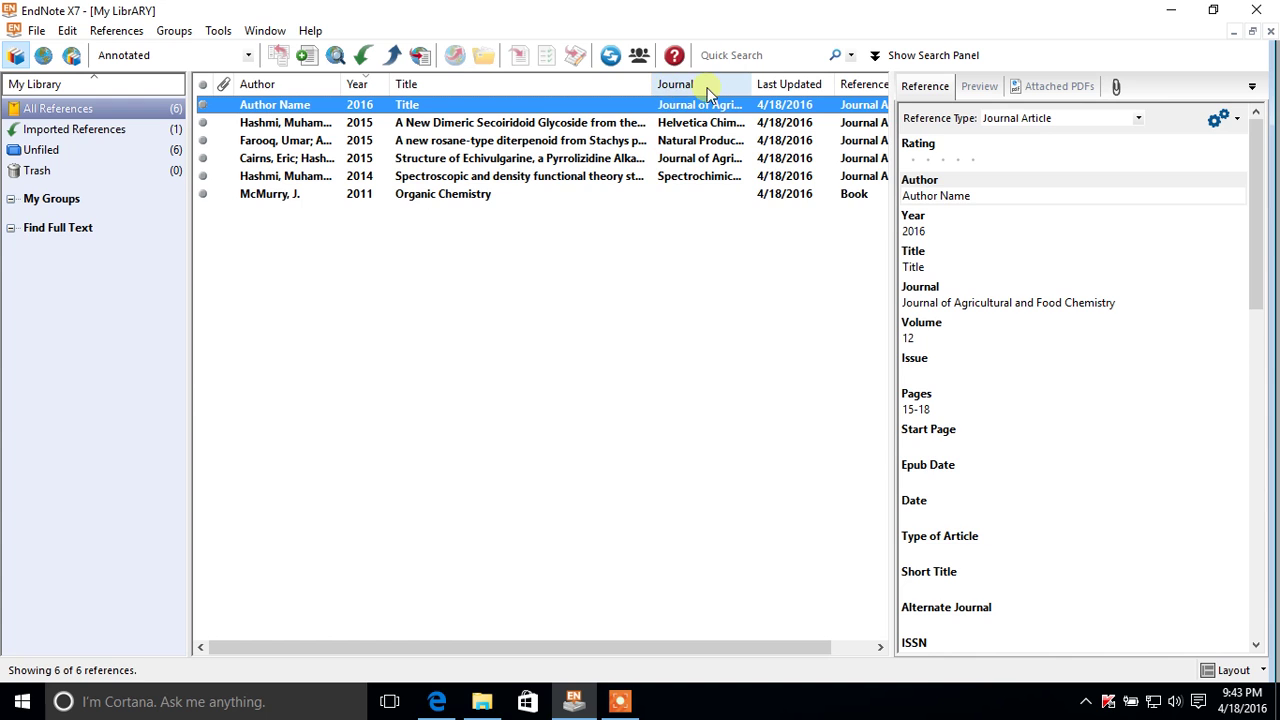
# Hide the Title column in the reference list and show it again.
pyautogui.rightClick(517, 84)
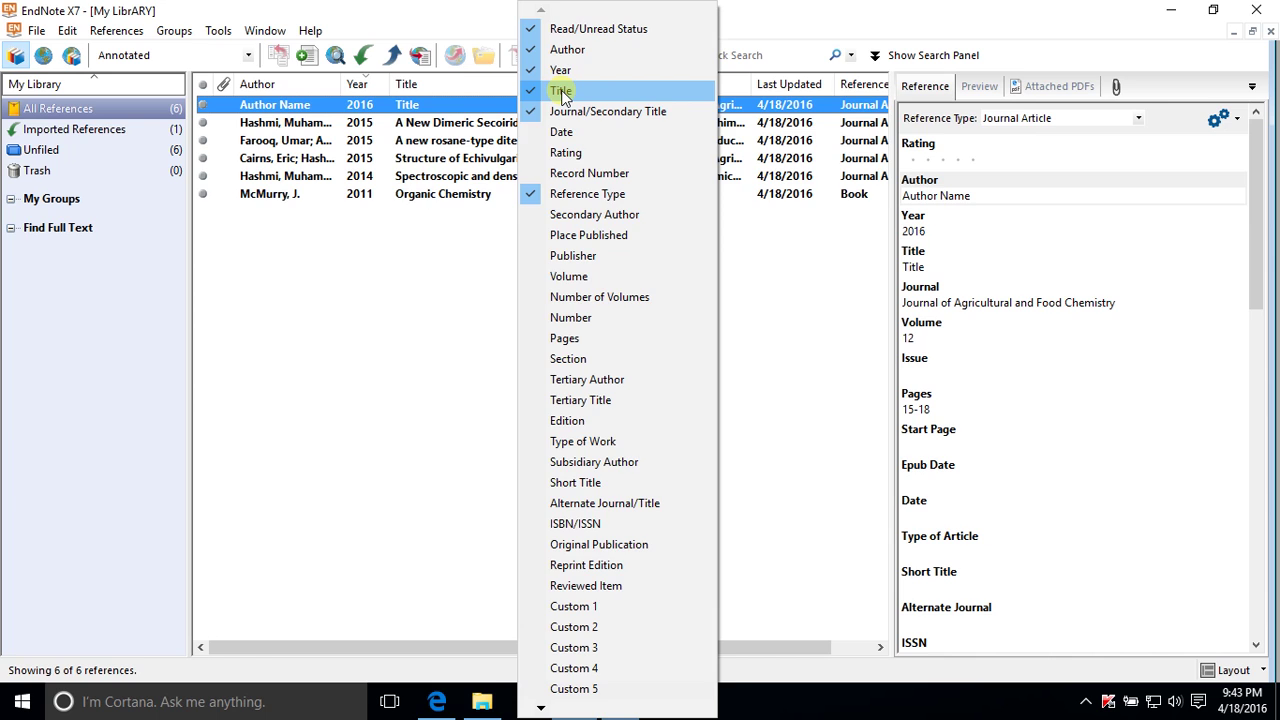
pyautogui.click(561, 91)
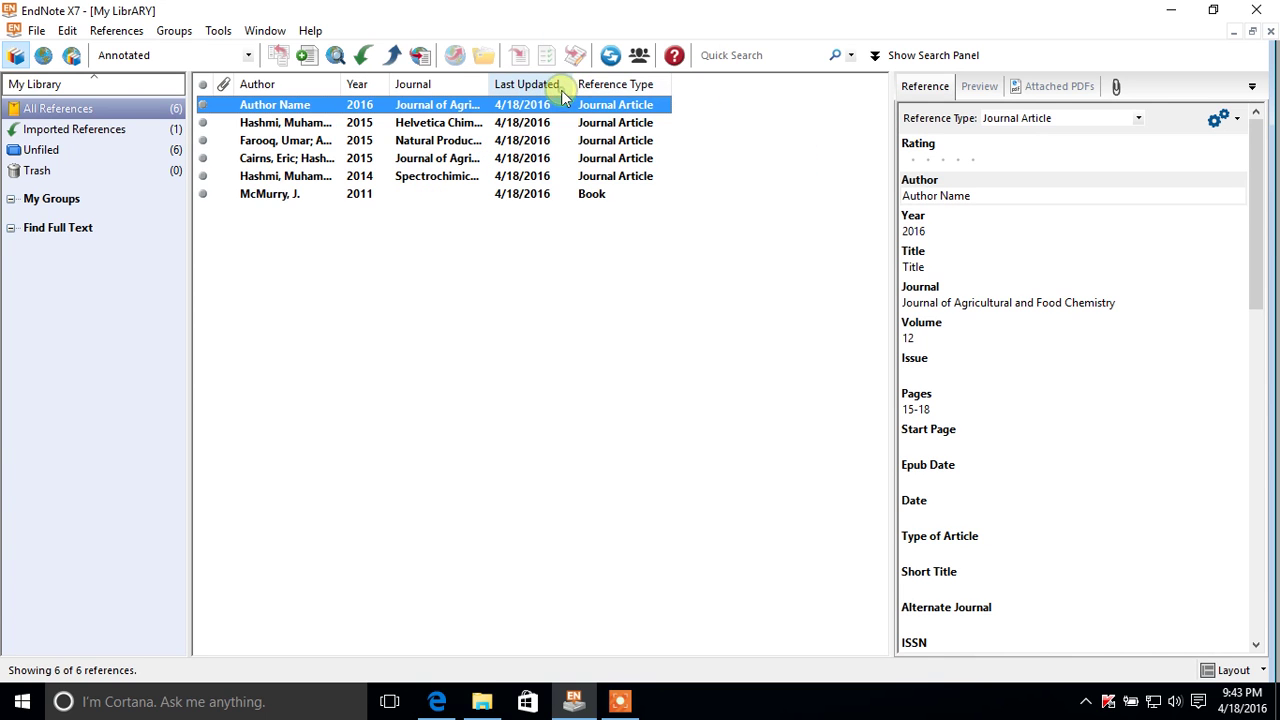
pyautogui.rightClick(448, 84)
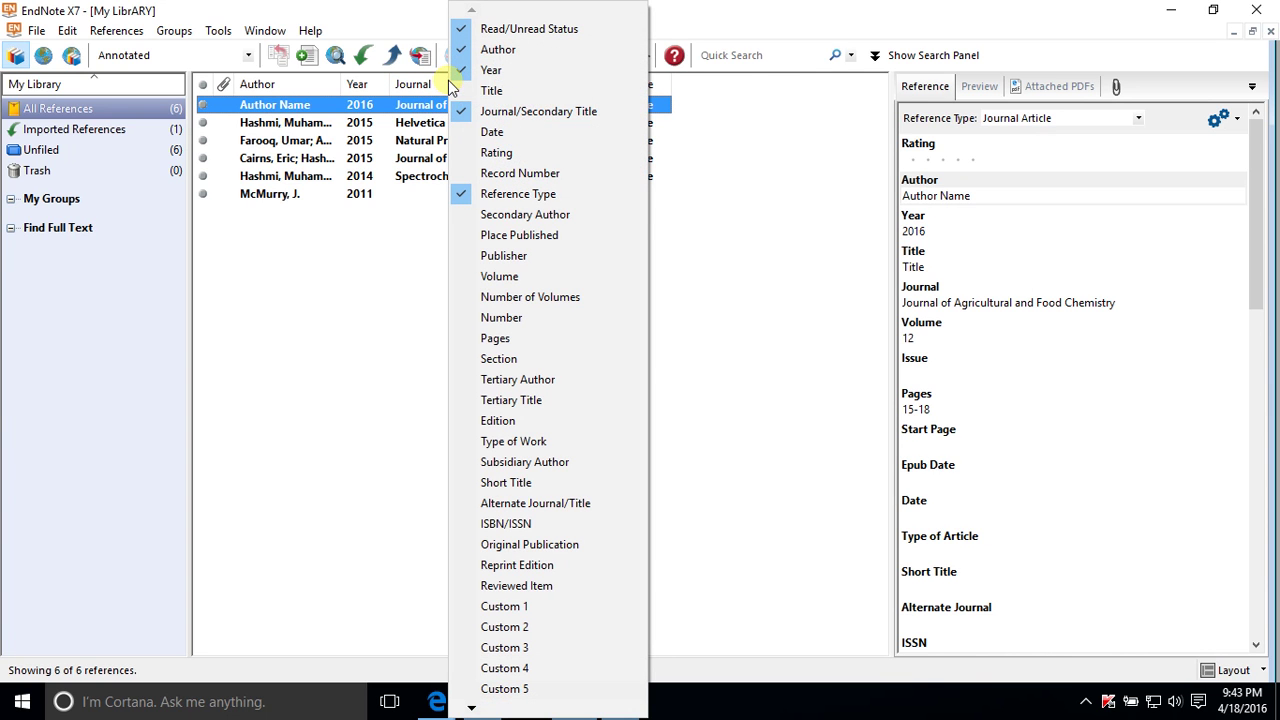
pyautogui.click(524, 88)
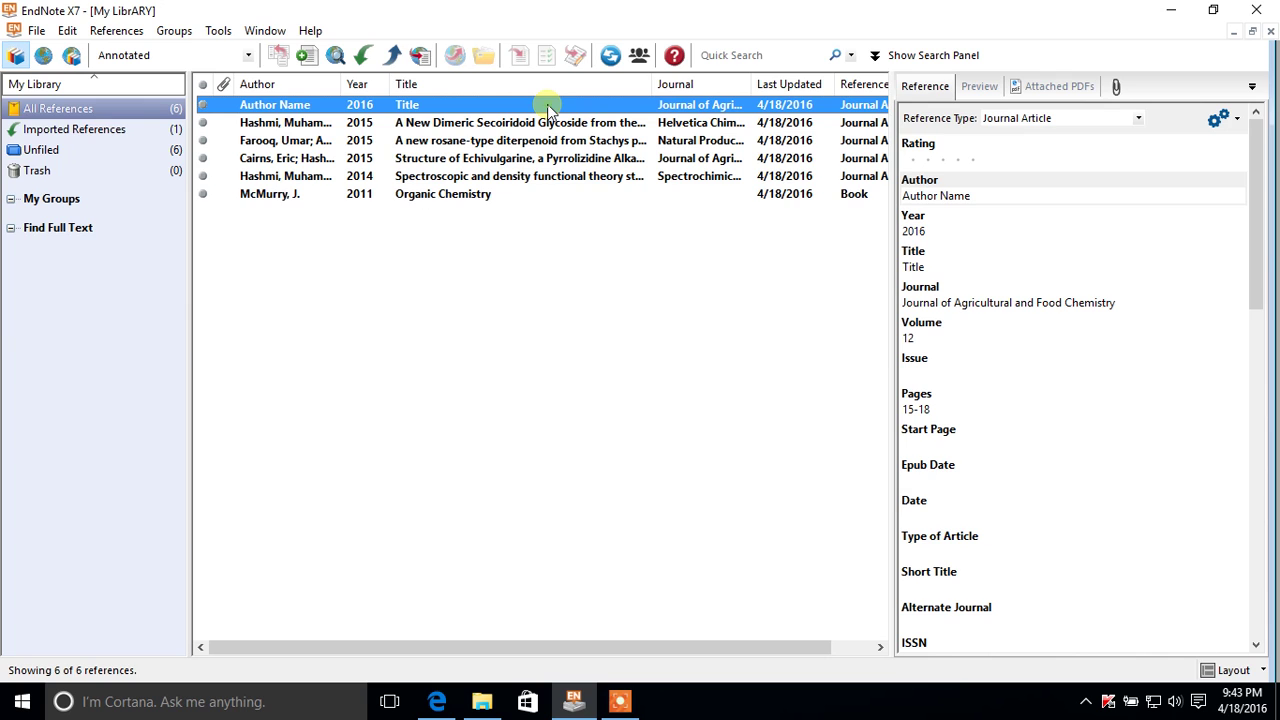
# Add "Author 2" on a new line as second author of the 2016 reference, save it and check its citation preview.
pyautogui.click(997, 197)
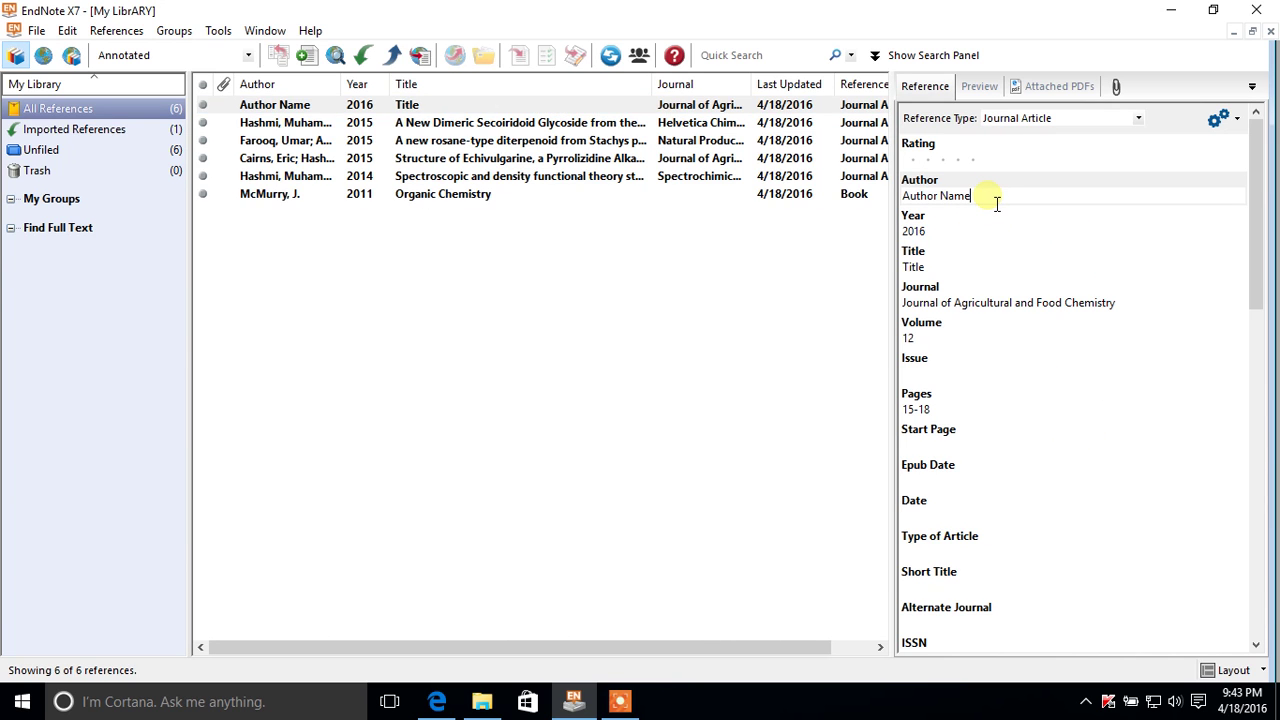
pyautogui.press('Return')
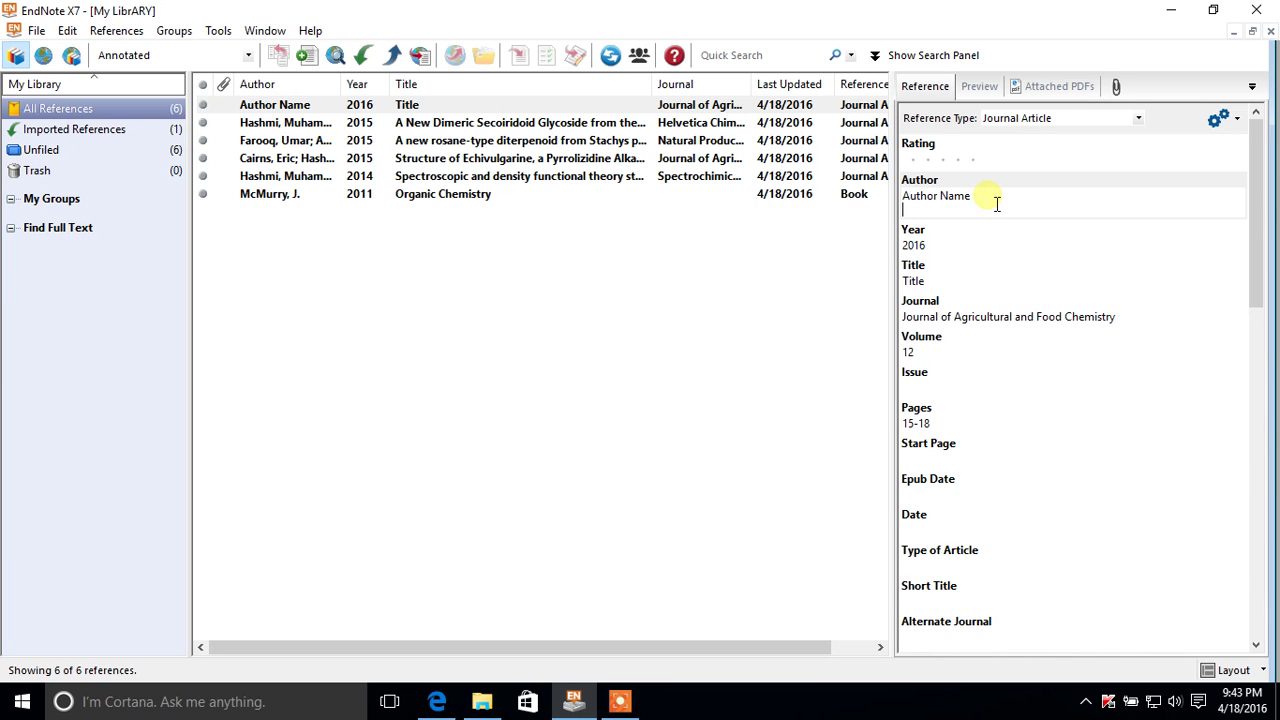
pyautogui.write('Author 2')
pyautogui.click(946, 250)
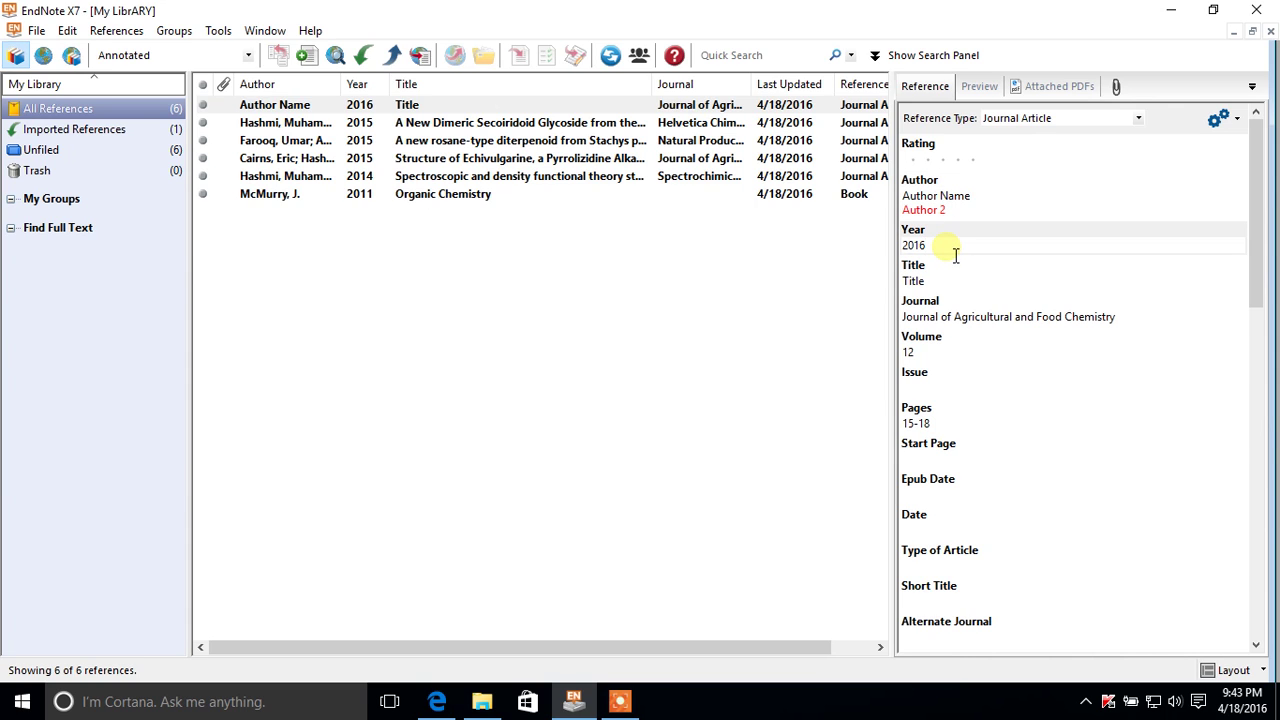
pyautogui.hotkey('ctrl', 's')
pyautogui.click(988, 87)
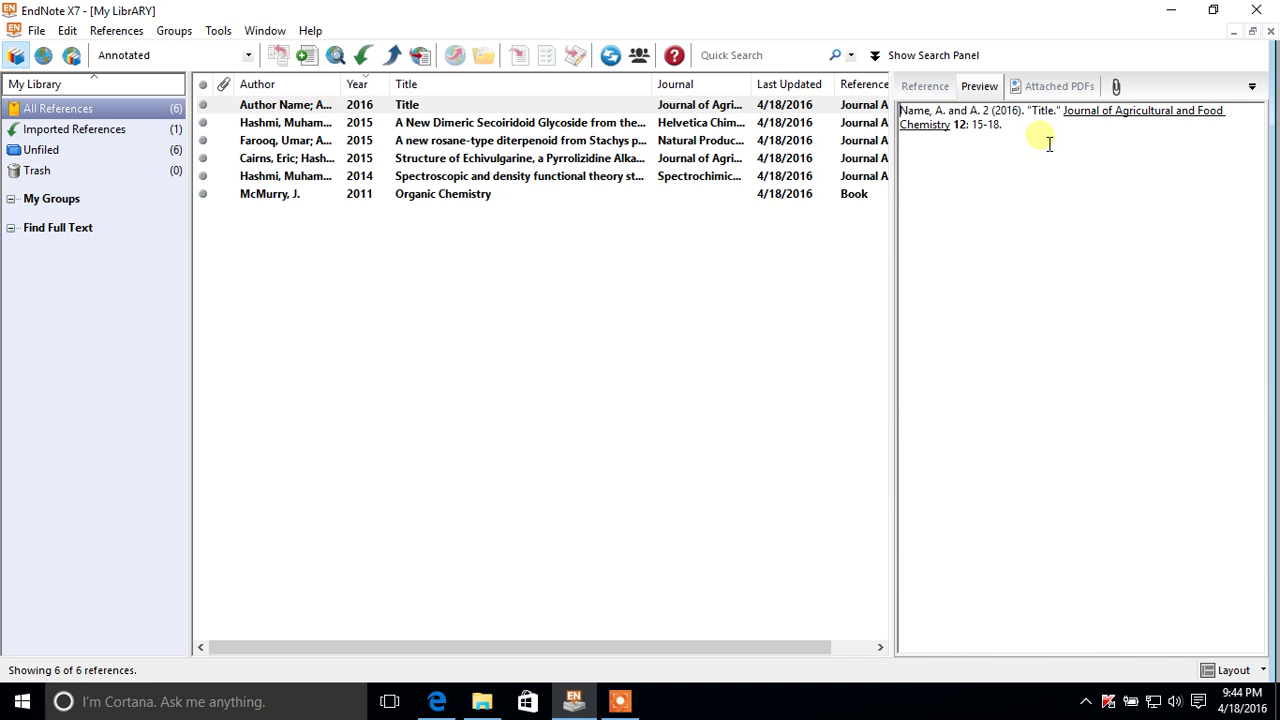
pyautogui.click(927, 88)
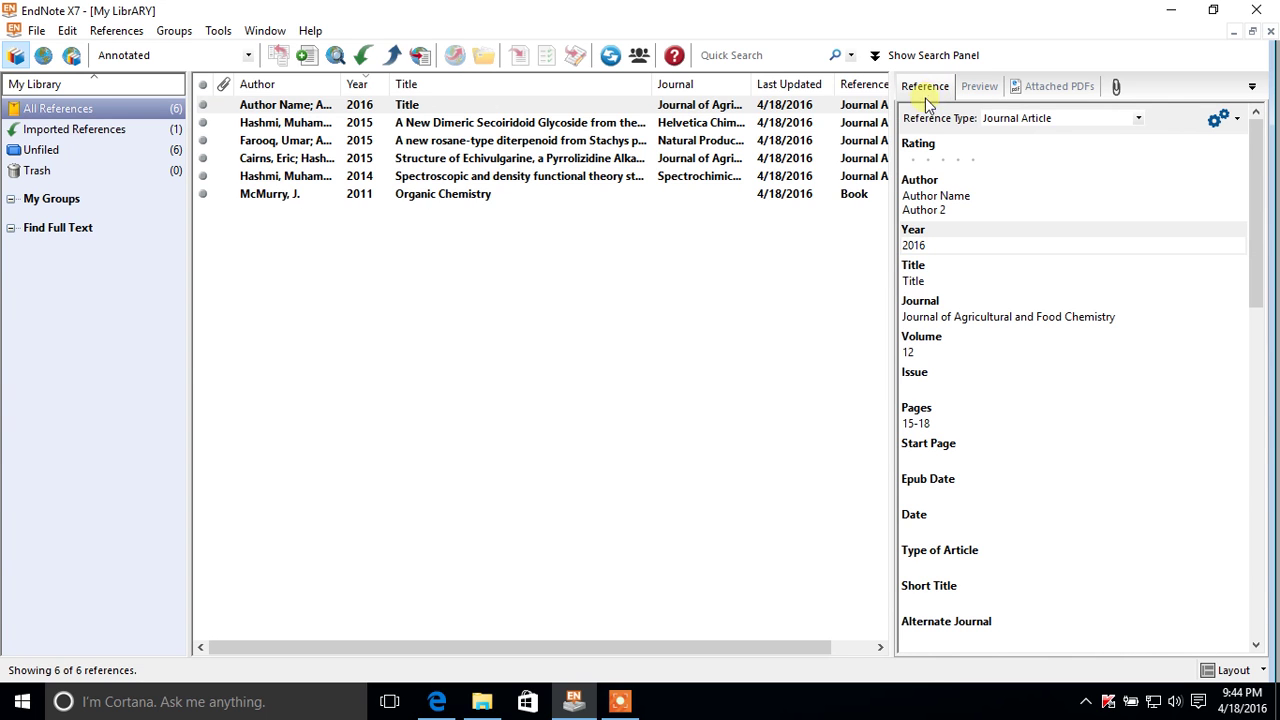